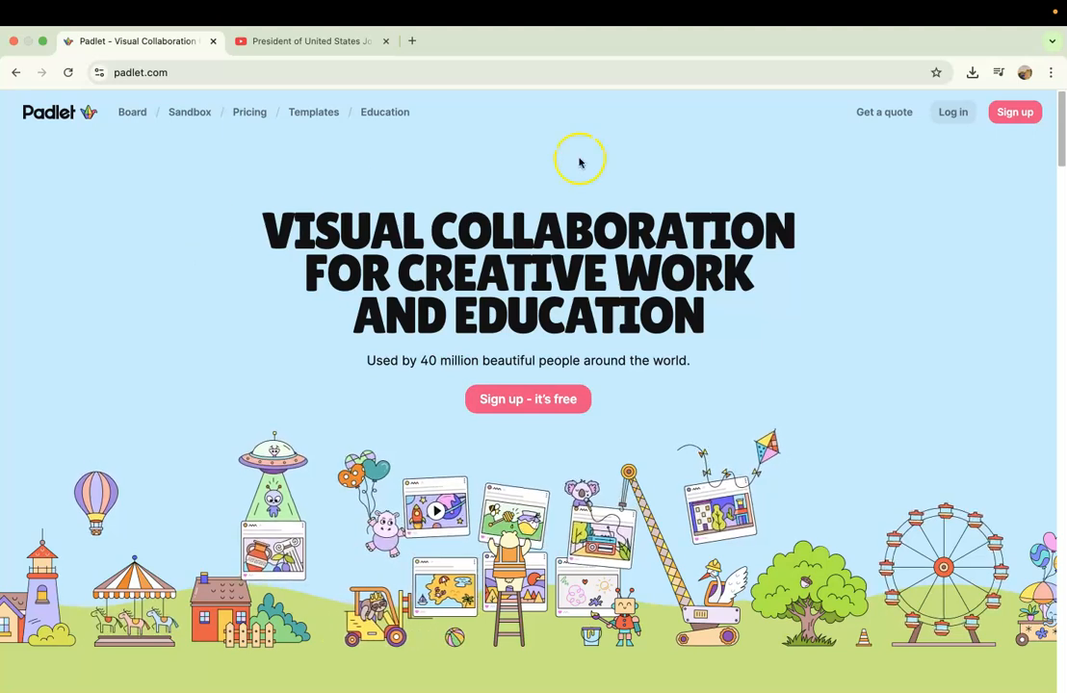
Log in to Padlet with the existing Google account and approve the sign-in.
click(943, 115)
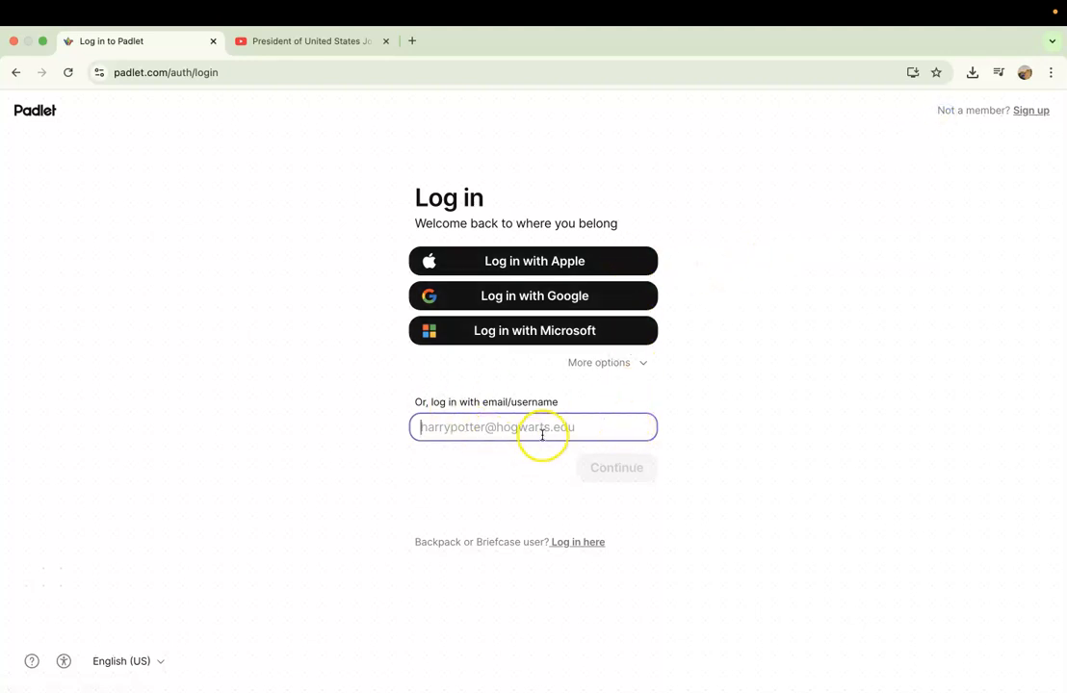
click(582, 302)
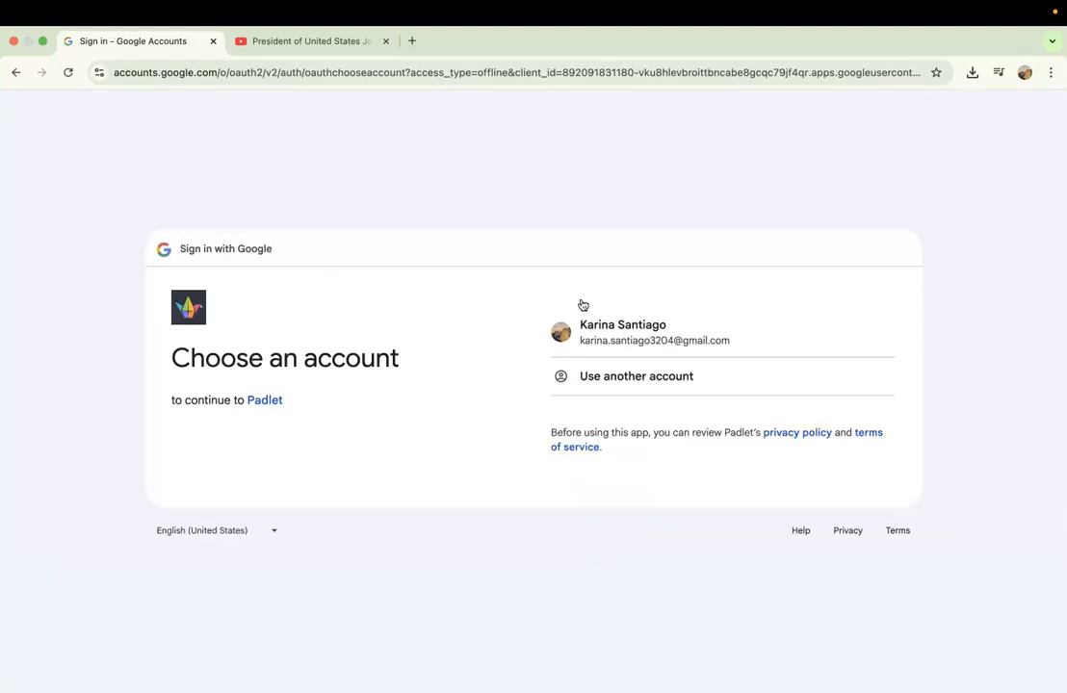
click(605, 326)
click(822, 476)
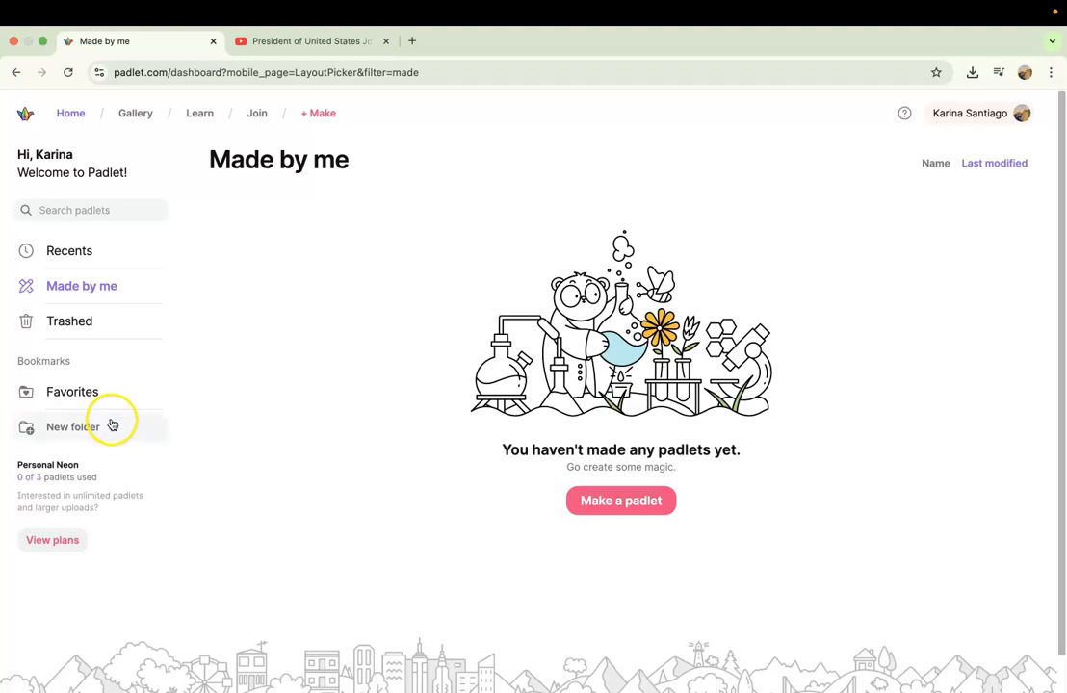
Open the template gallery and browse the General templates.
click(83, 120)
click(137, 116)
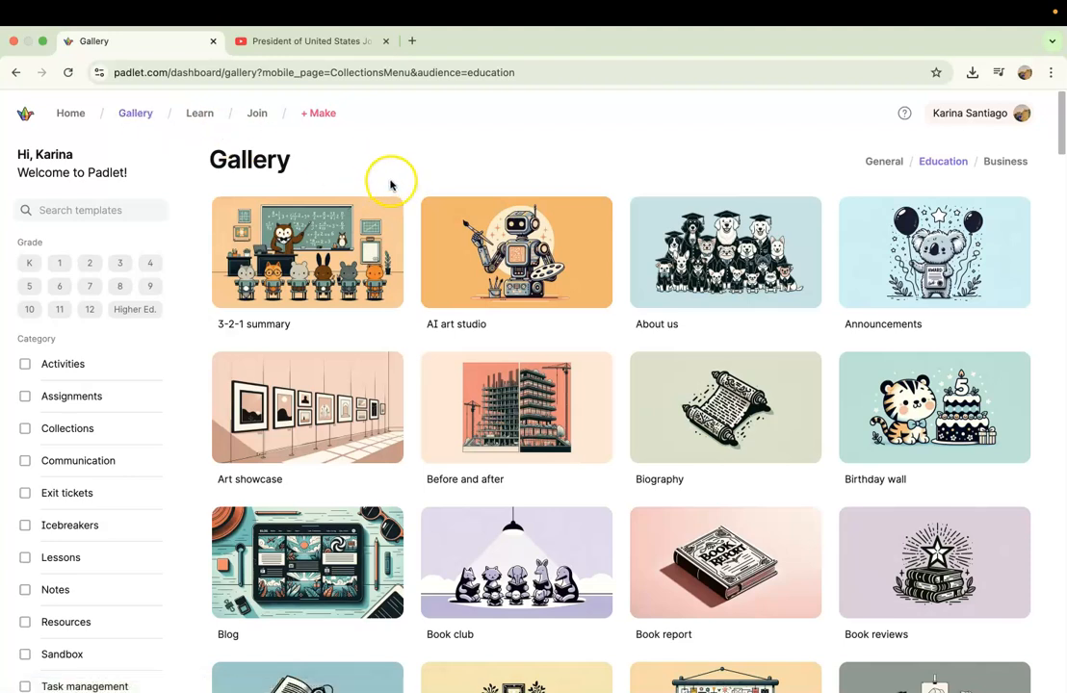
click(883, 162)
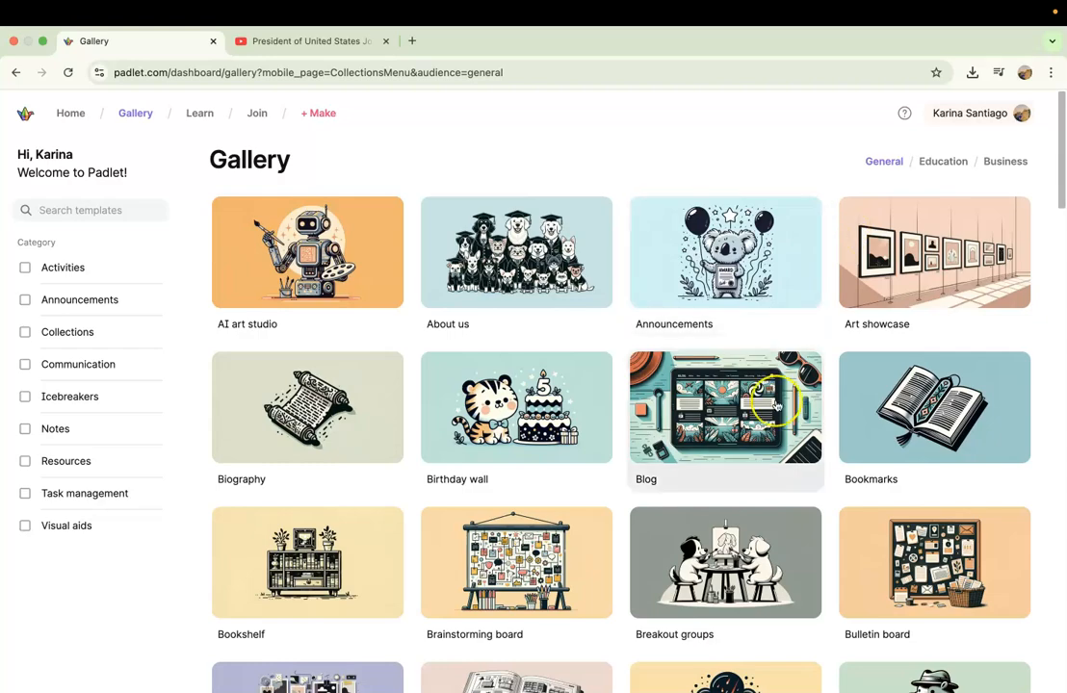
scroll(776, 404, down, 20)
scroll(775, 405, up, 20)
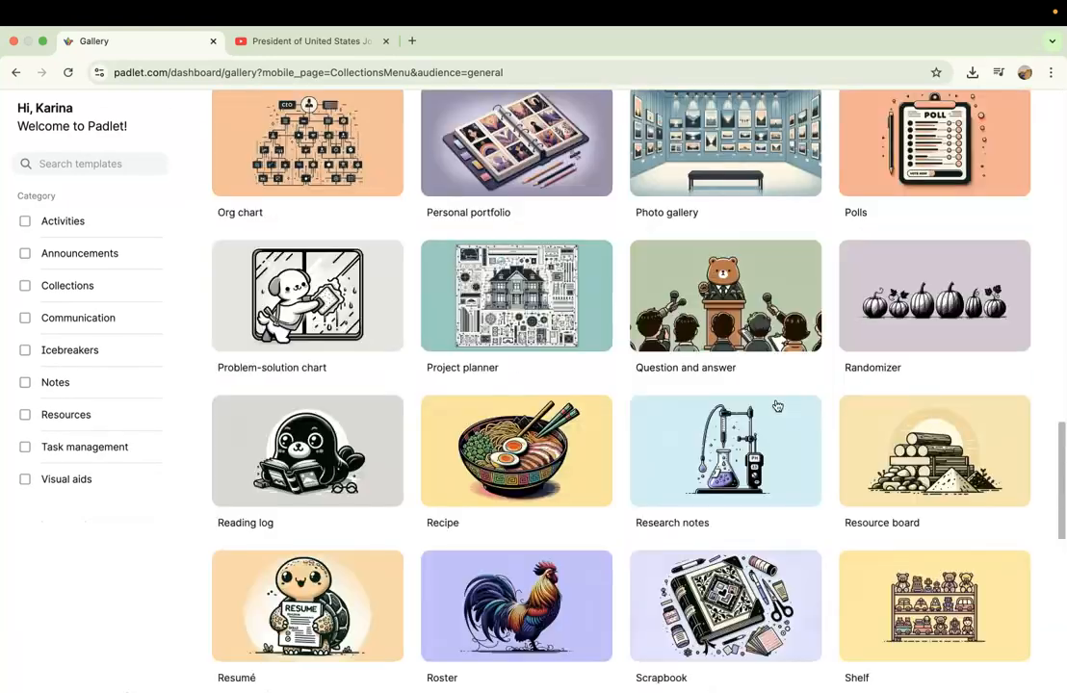
Browse the Education templates in the gallery.
click(953, 162)
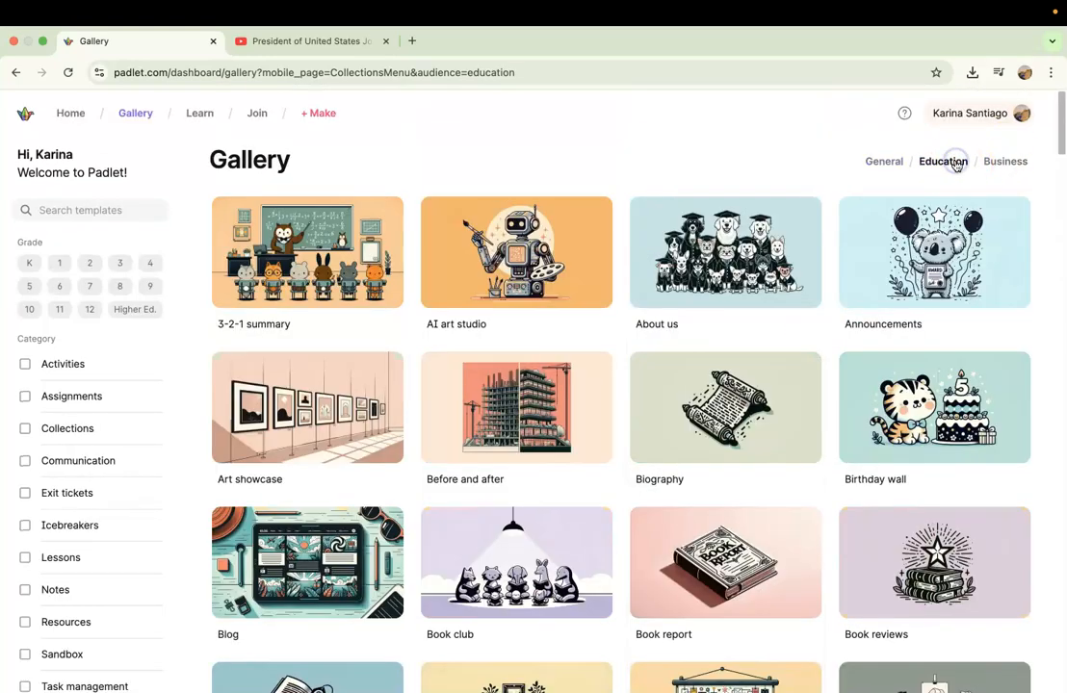
scroll(763, 384, down, 1)
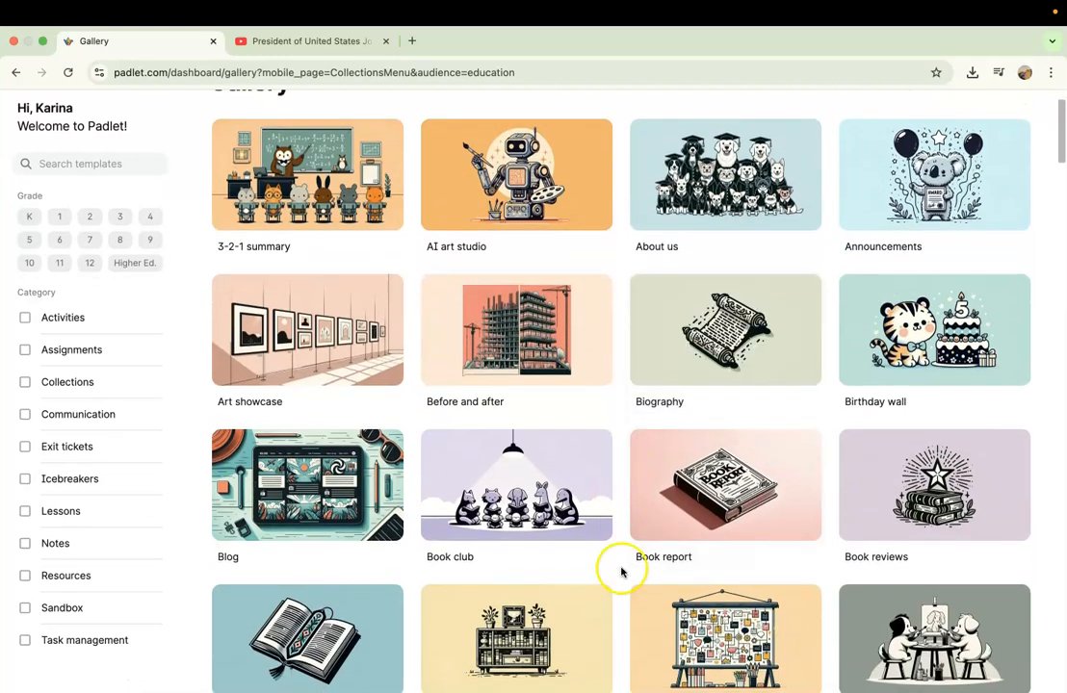
scroll(621, 569, down, 6)
scroll(621, 571, down, 3)
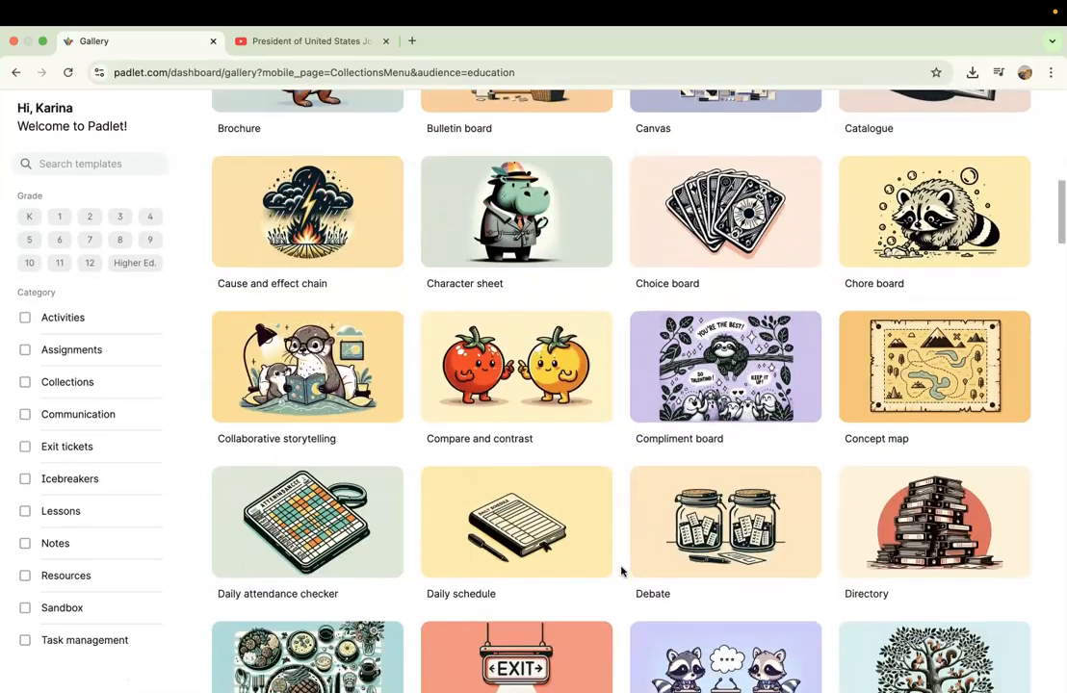
scroll(623, 571, up, 10)
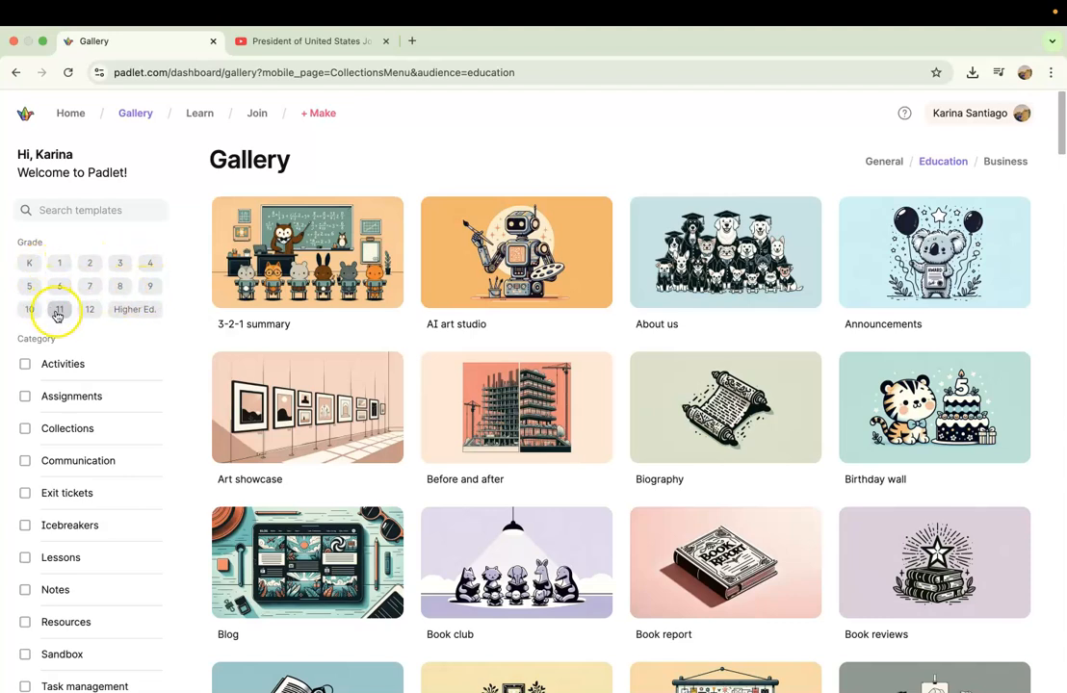
Filter the Education templates by grade 12 and by grade 7, clearing each filter after viewing.
click(92, 309)
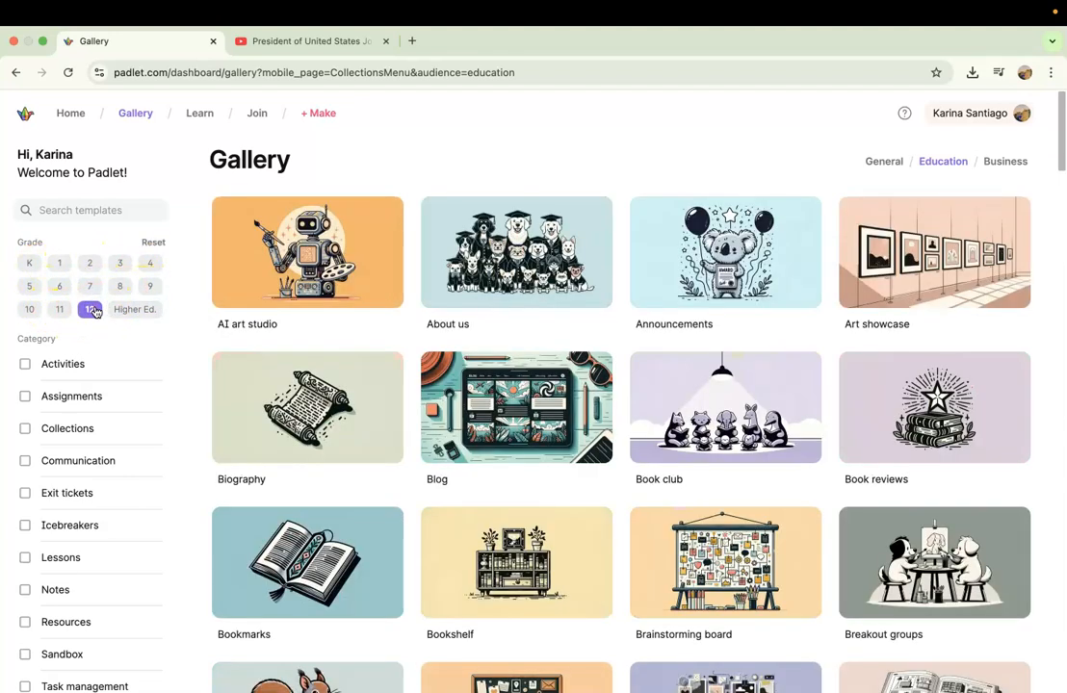
click(92, 309)
click(89, 287)
click(87, 291)
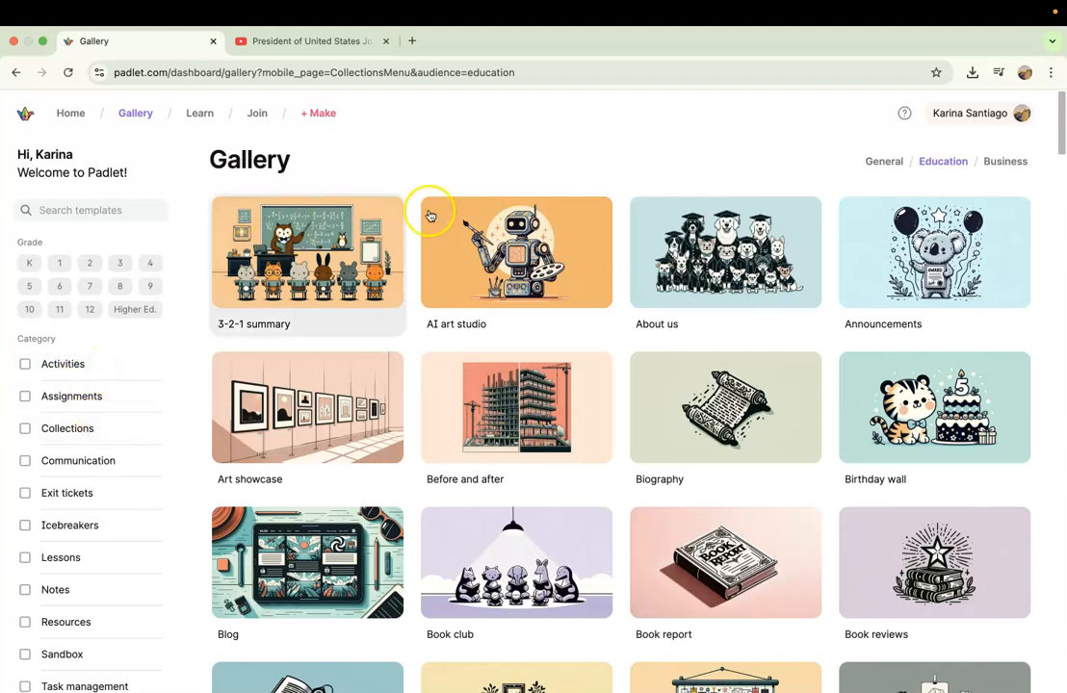
Browse the Business templates in the gallery and return to the Education templates.
click(992, 162)
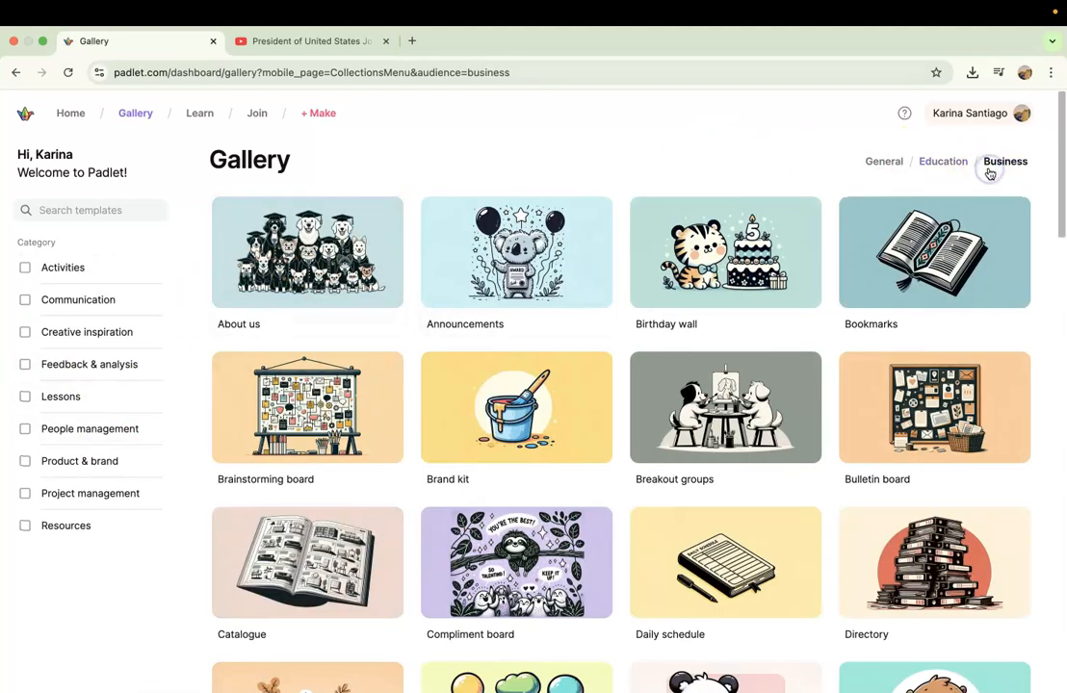
scroll(834, 489, down, 5)
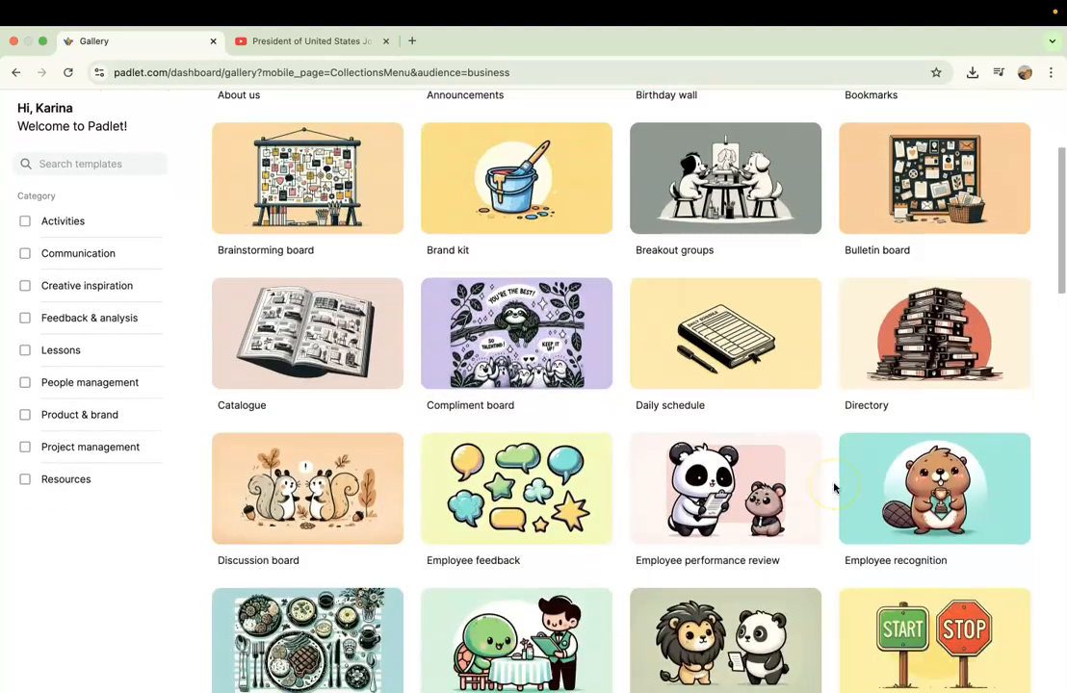
scroll(834, 488, down, 2)
scroll(834, 488, up, 8)
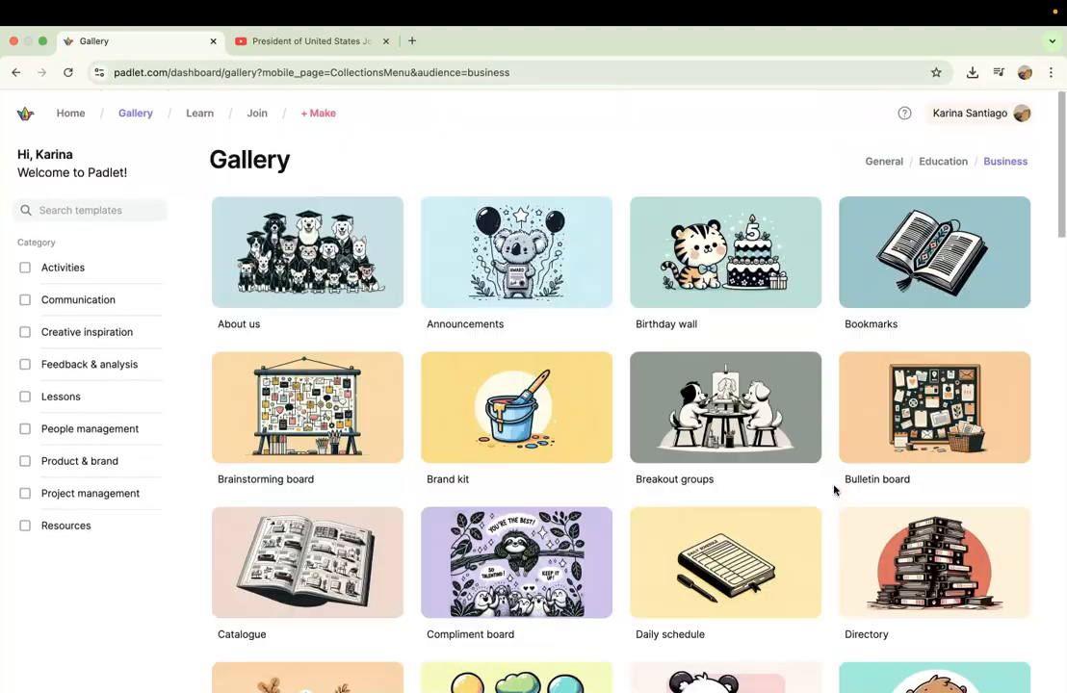
click(936, 162)
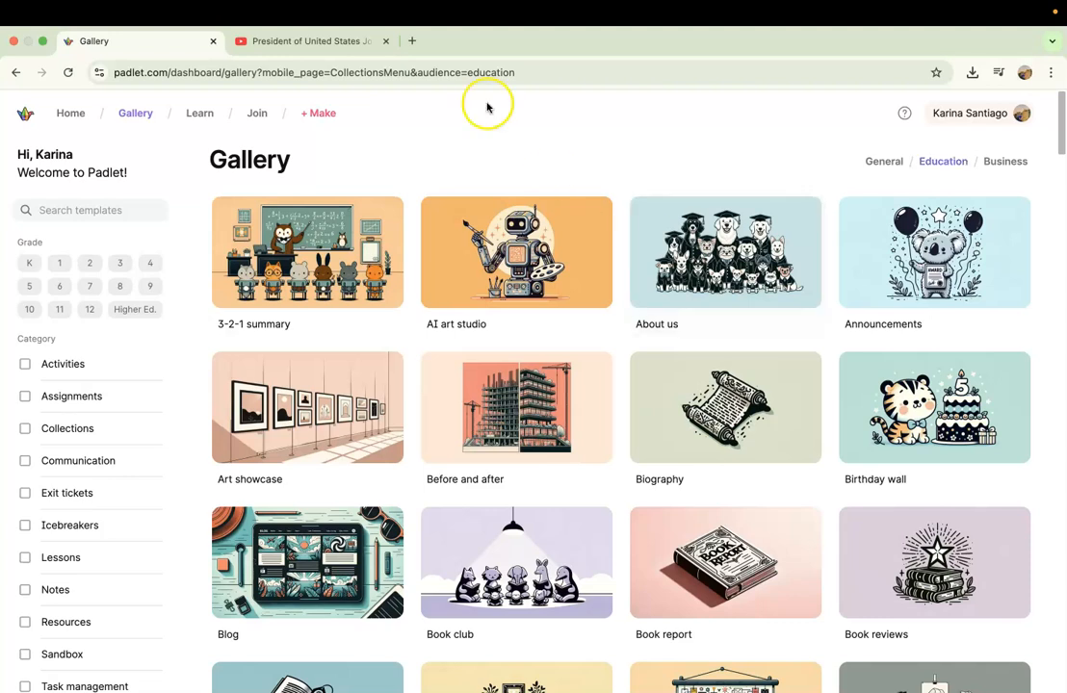
Open the Learn page, pause the Padlet 101 introduction video, and browse the tutorial videos.
click(200, 113)
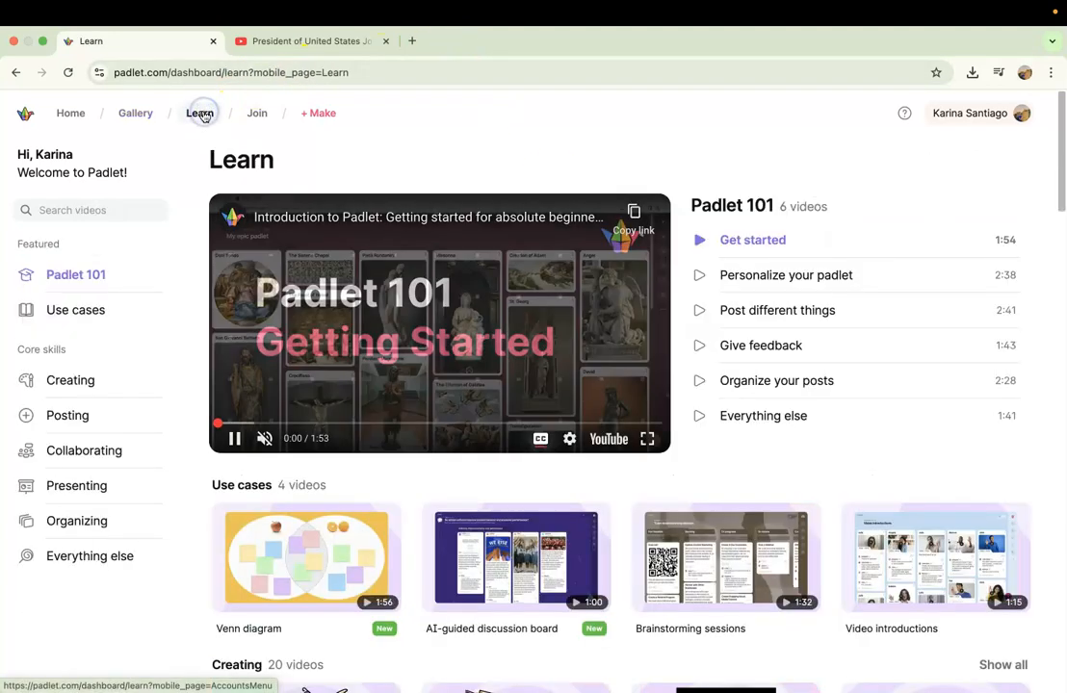
click(234, 438)
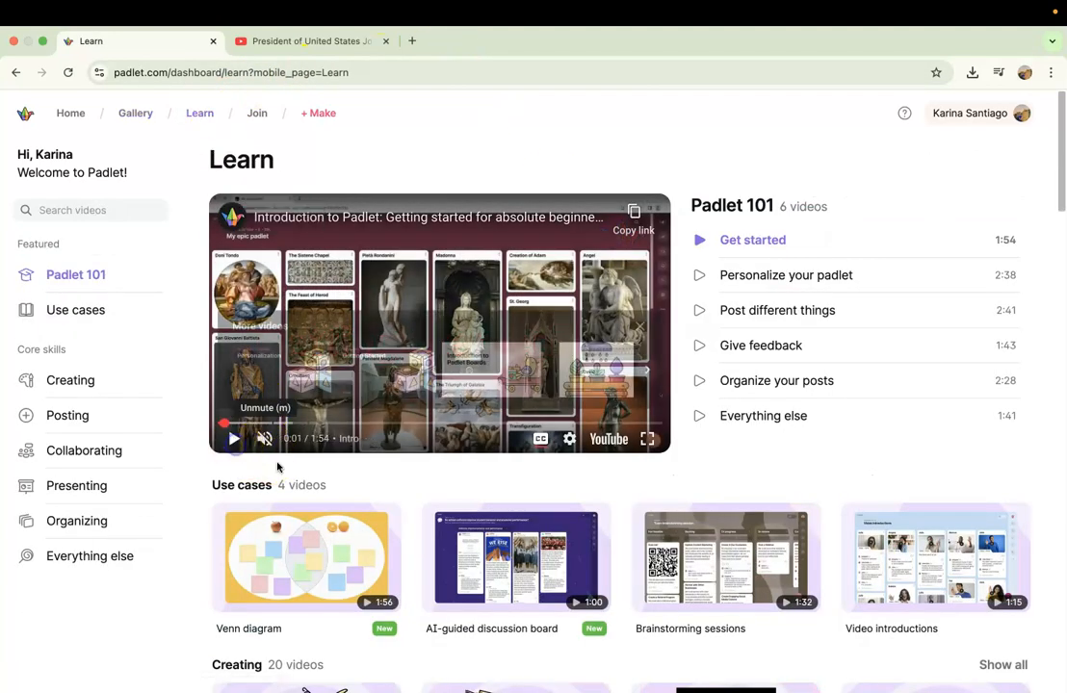
scroll(278, 467, down, 5)
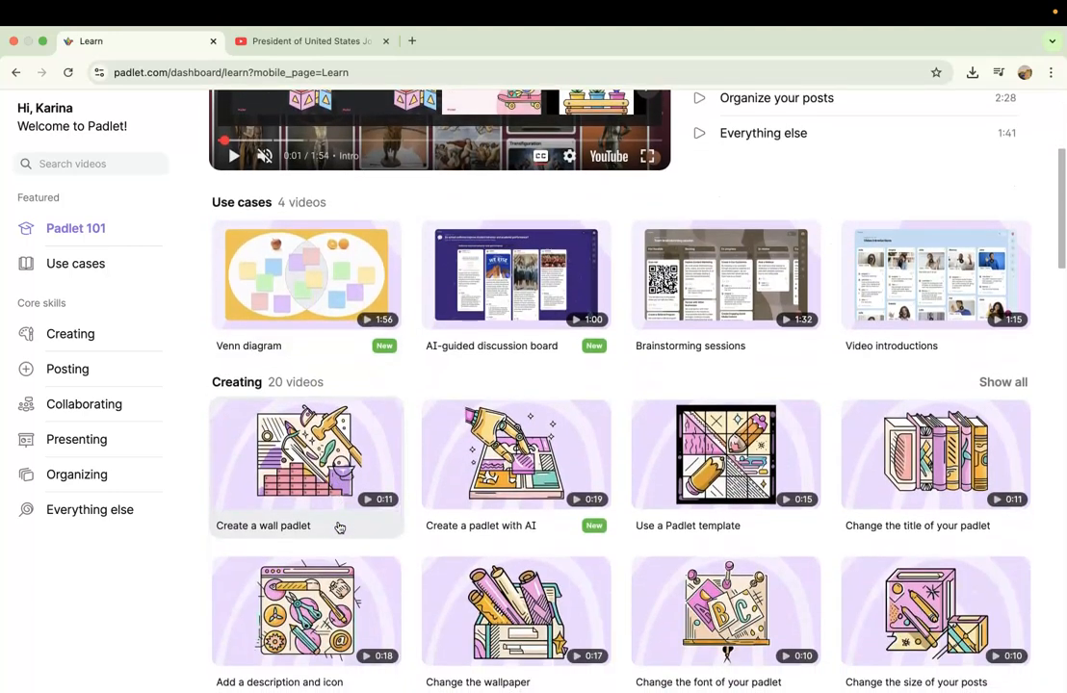
scroll(339, 528, down, 5)
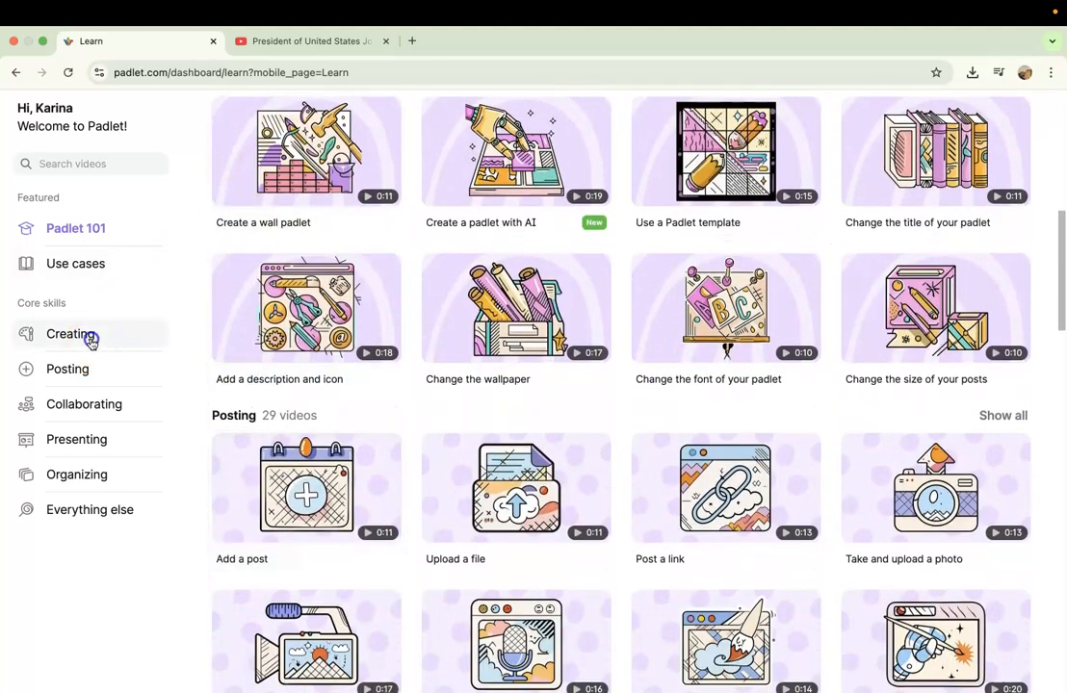
Look through the Creating, Posting, Collaborating, Presenting, Organizing and Everything else tutorial sections.
click(89, 337)
click(87, 372)
click(89, 407)
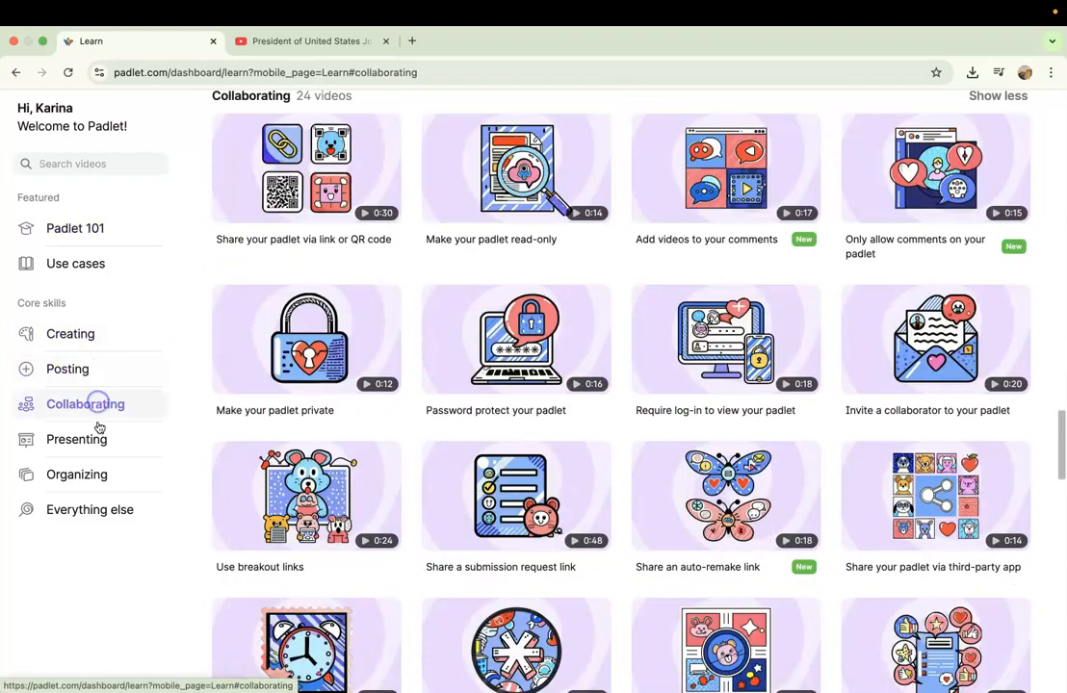
click(96, 440)
click(77, 475)
click(114, 509)
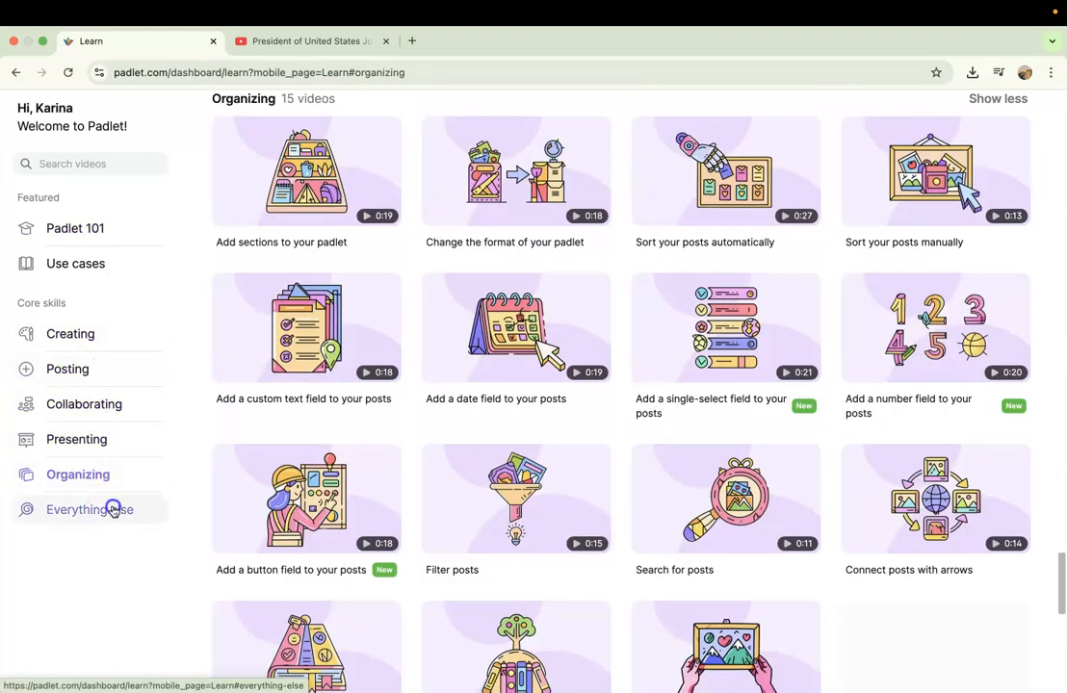
scroll(448, 281, up, 10)
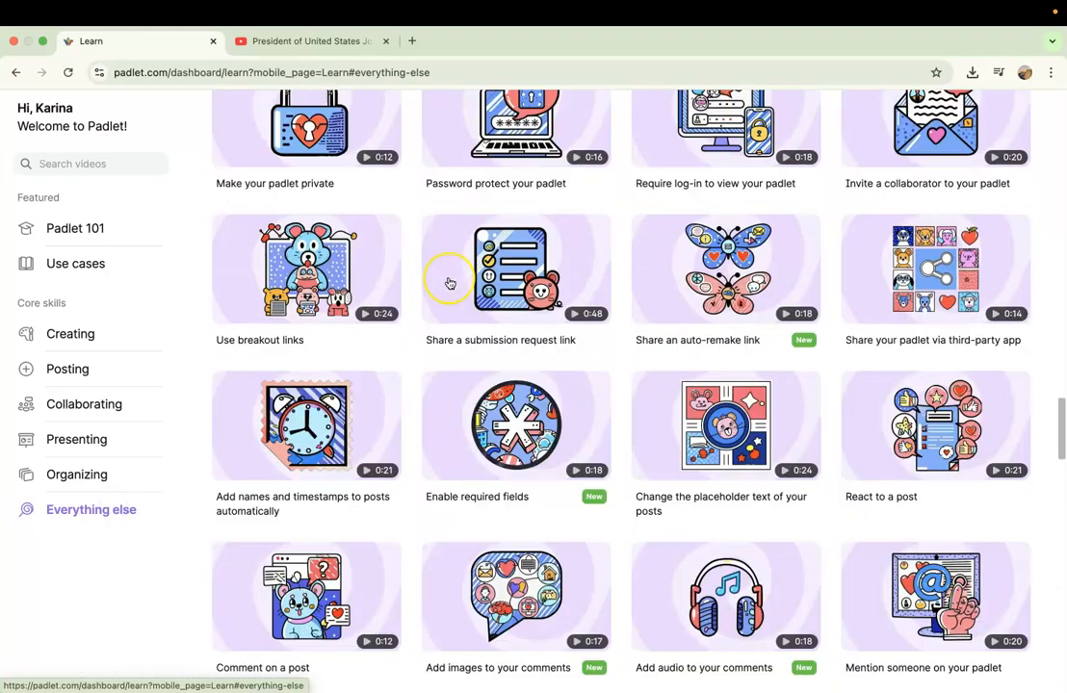
scroll(449, 283, up, 15)
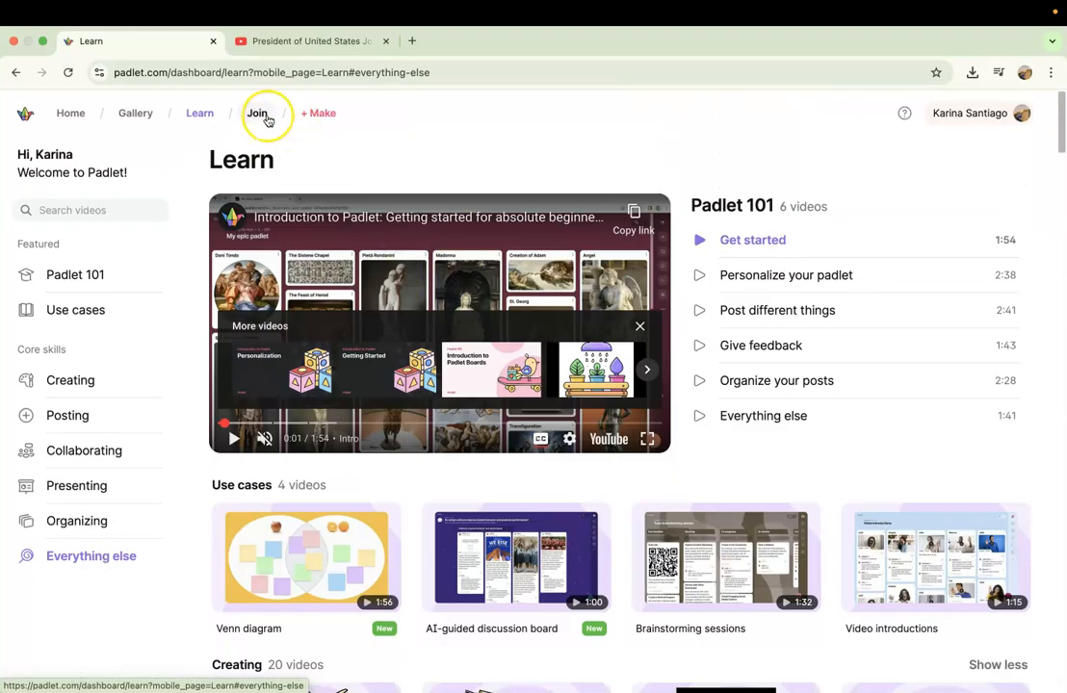
Check the prompt for joining a padlet by URL, cancel it, and view the options for making a padlet.
click(266, 116)
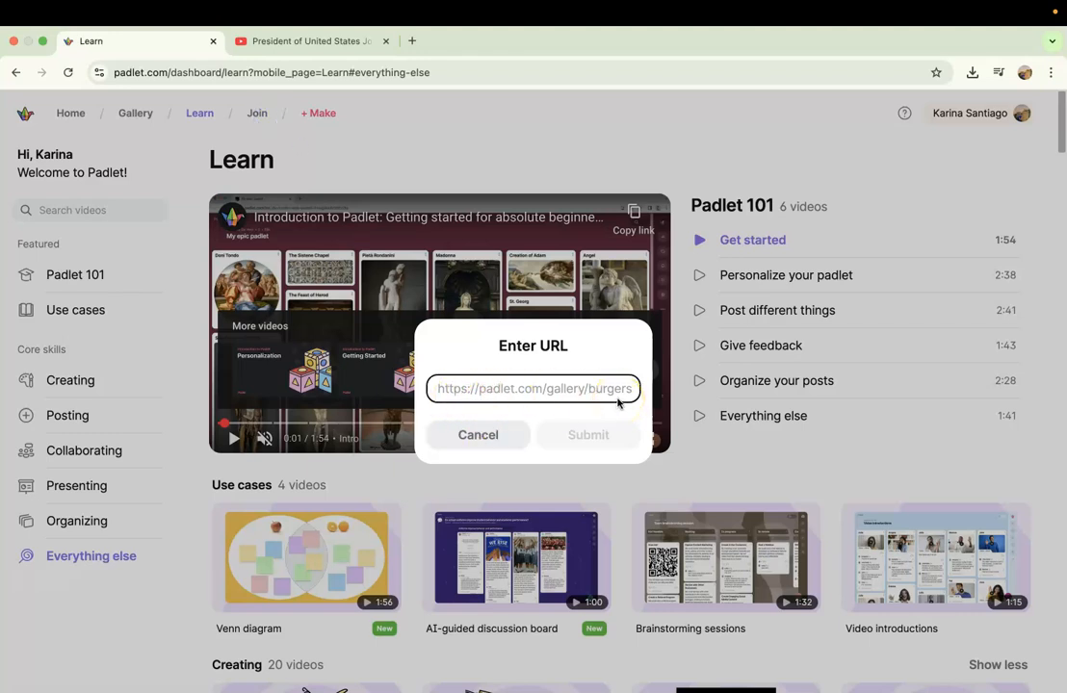
click(477, 438)
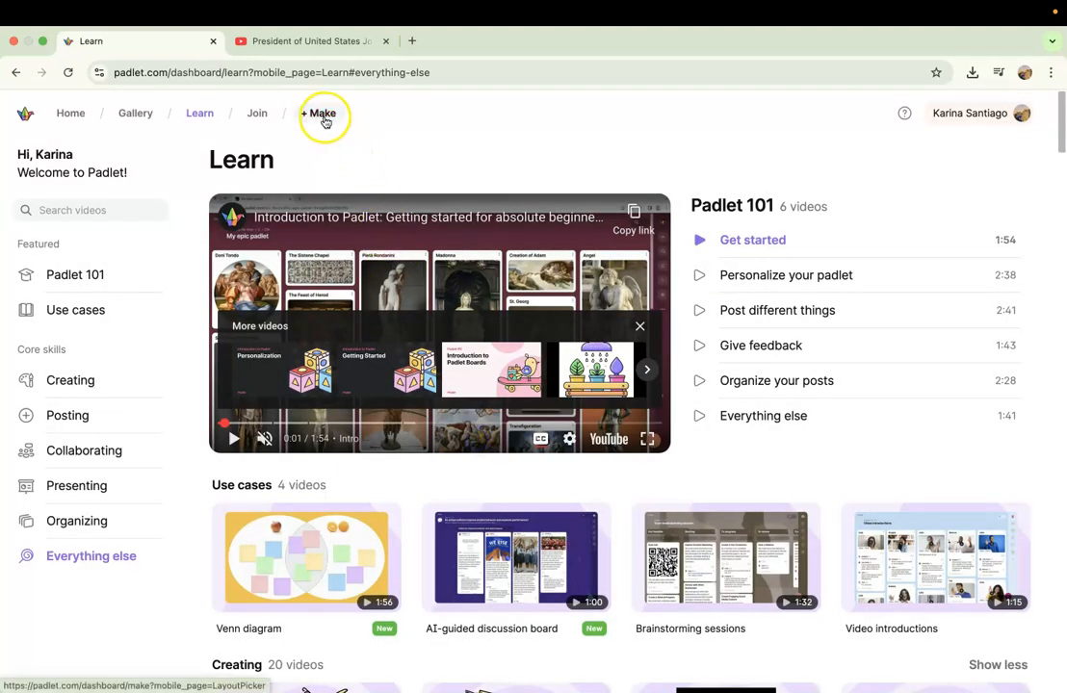
click(323, 115)
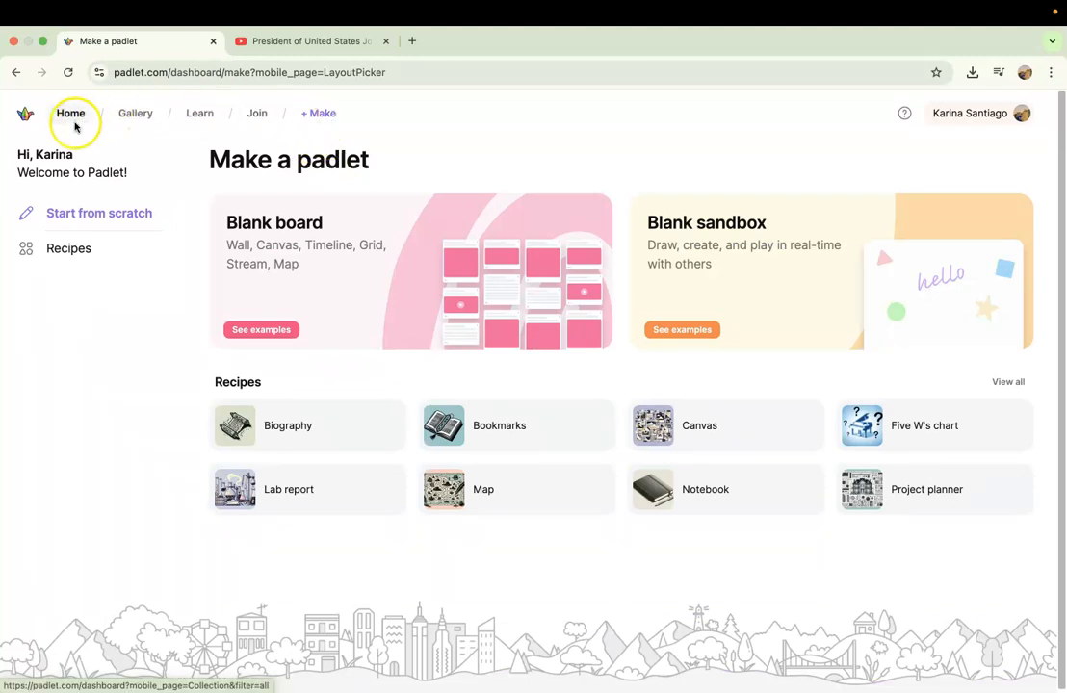
Create a blank board from the Made by me page and title it "The three branches of government".
click(74, 123)
click(108, 289)
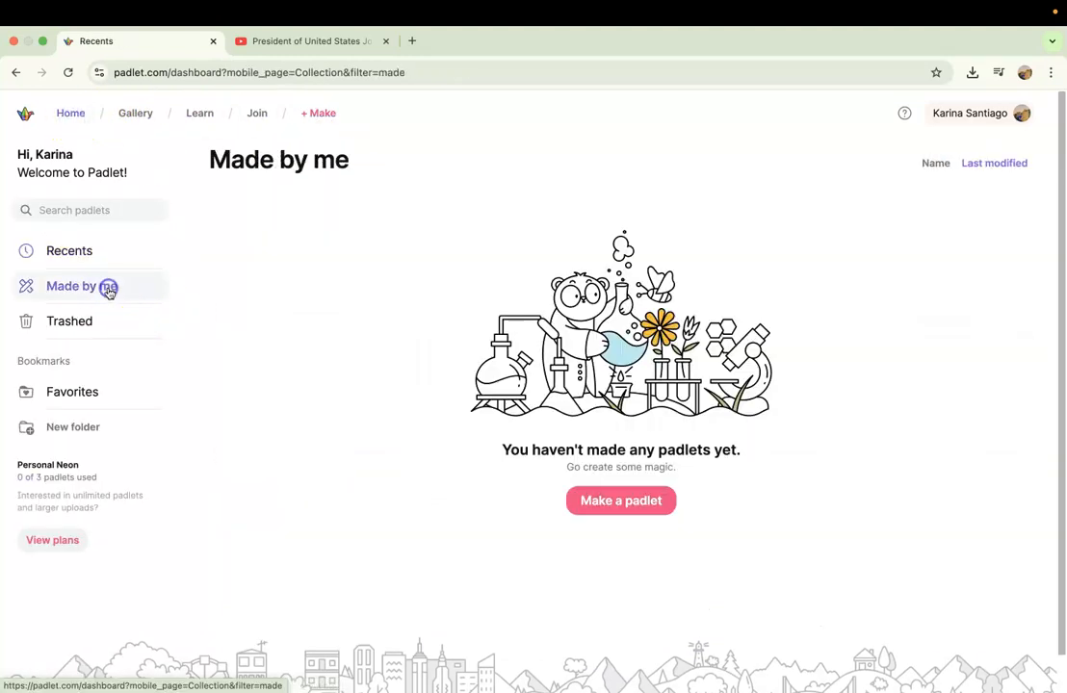
click(624, 506)
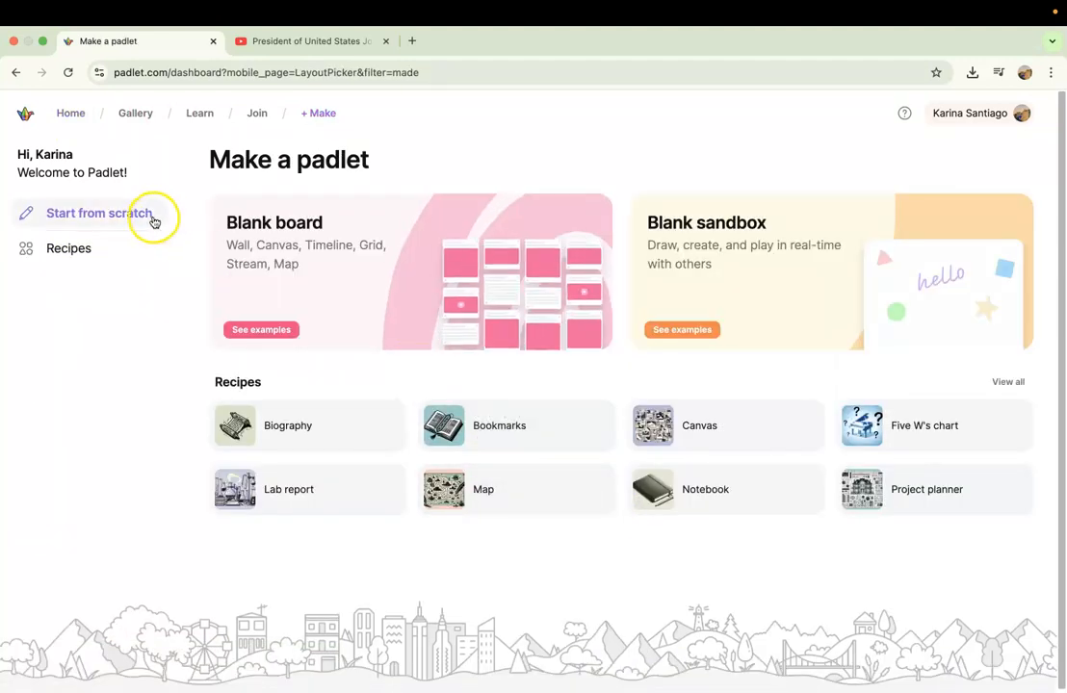
scroll(152, 220, down, 1)
click(275, 219)
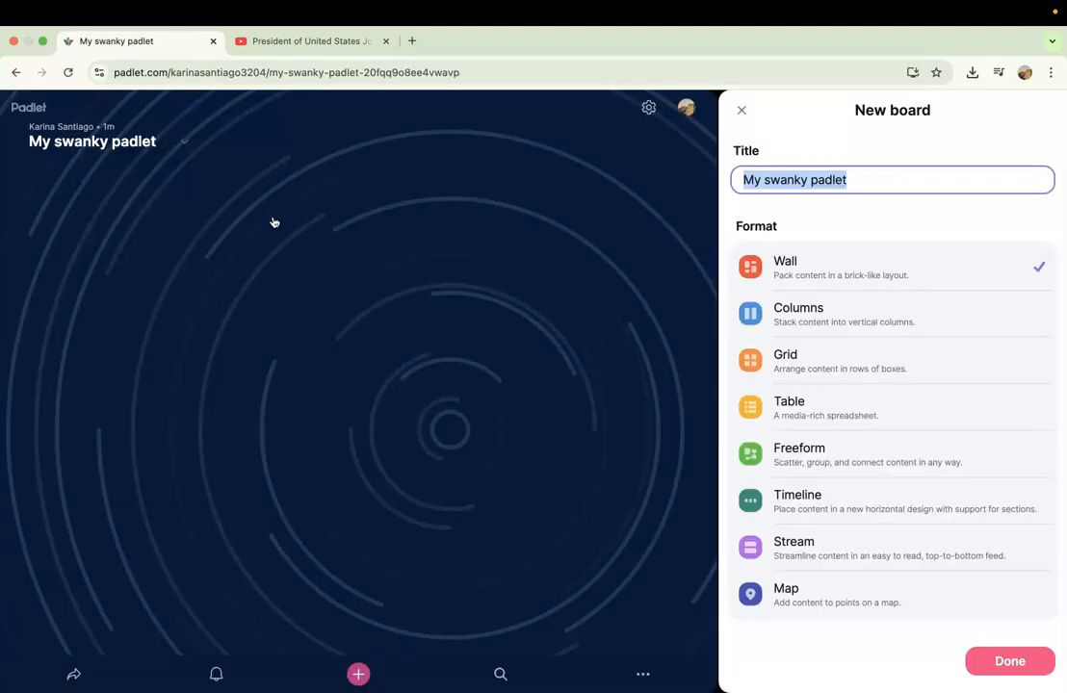
click(782, 168)
text(The three branches of government)
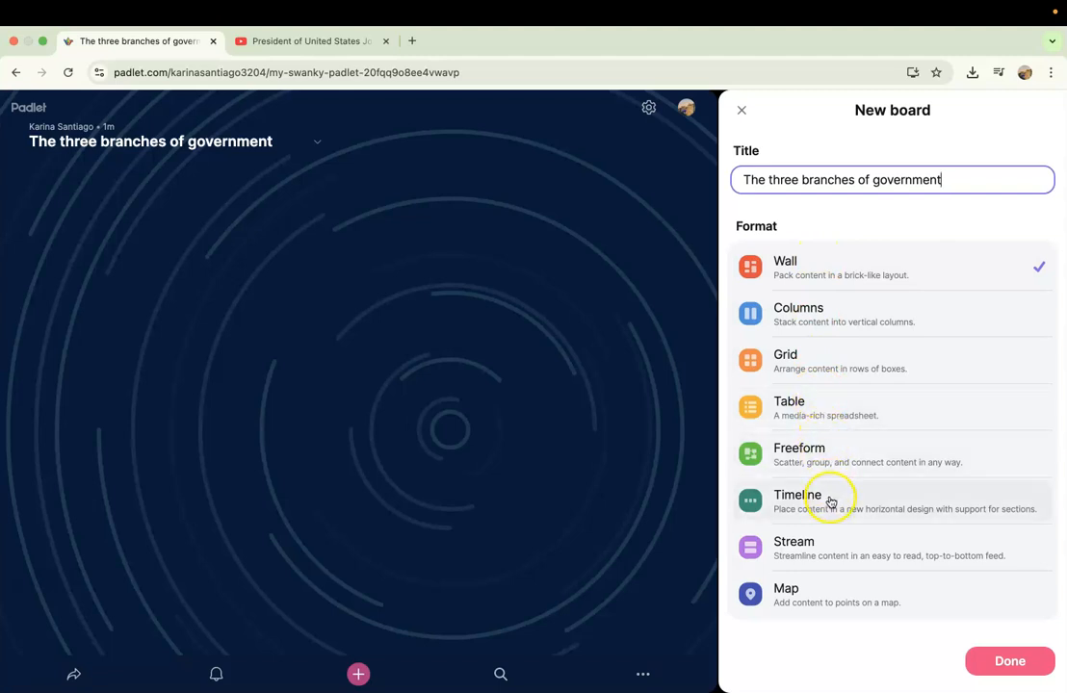
Preview the Map, Stream and Timeline formats, set the board's format to Grid, and finish the board setup.
click(832, 592)
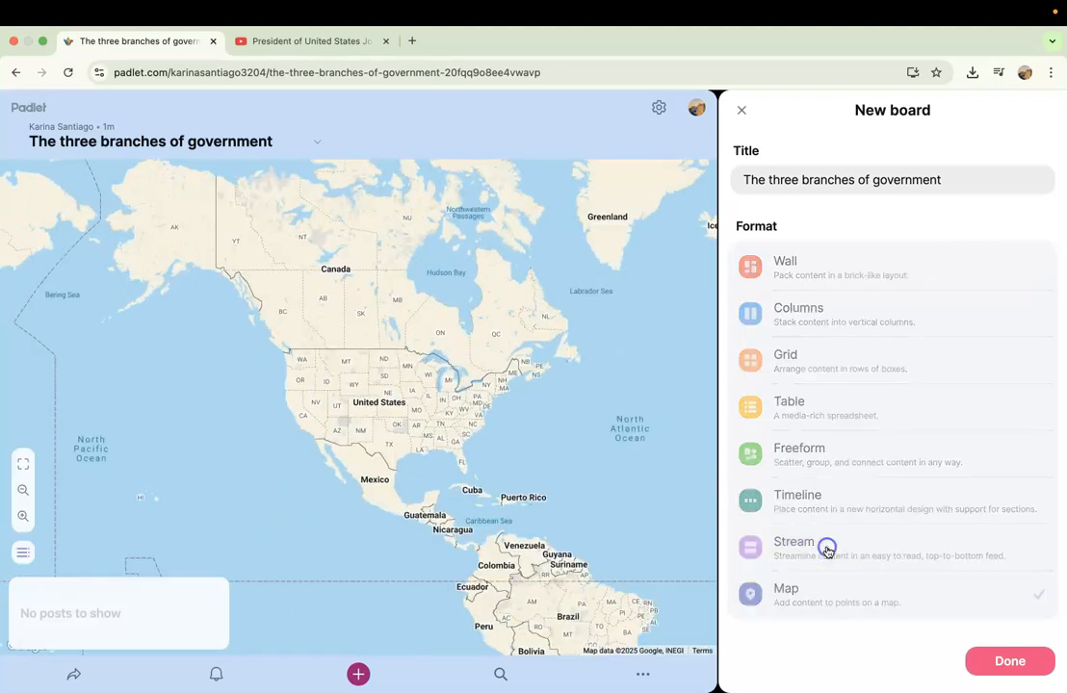
click(827, 551)
click(829, 495)
click(834, 372)
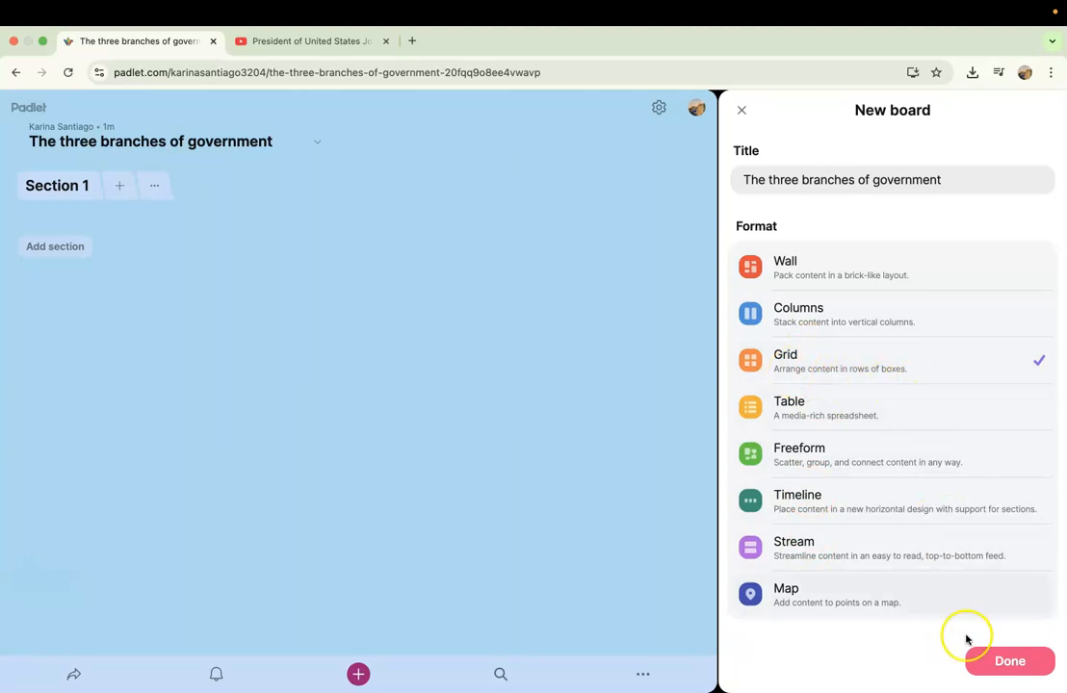
click(1002, 664)
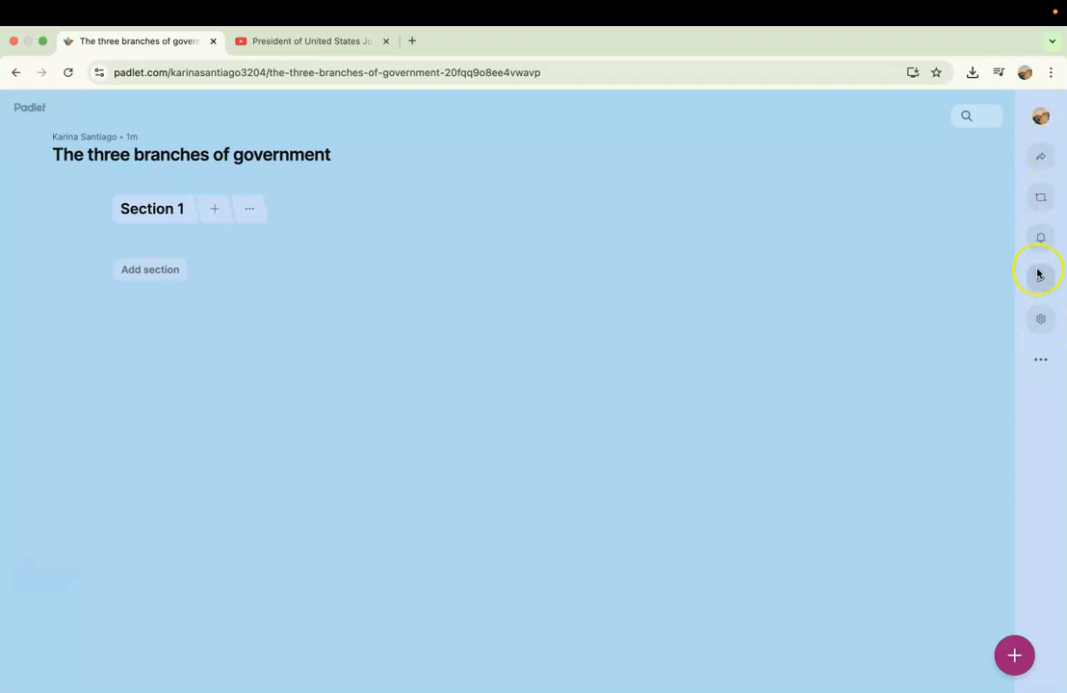
Review the board's visitor permission choices and link privacy choices in the sharing settings, keeping link privacy on Secret.
click(1041, 161)
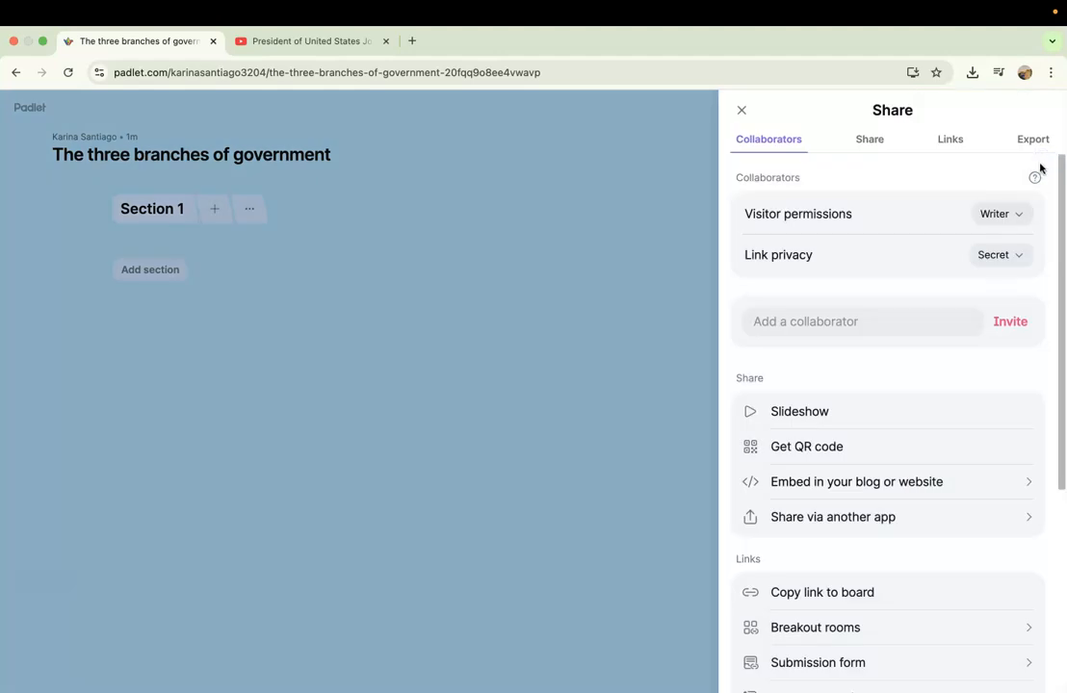
click(1016, 215)
click(1017, 213)
click(1018, 255)
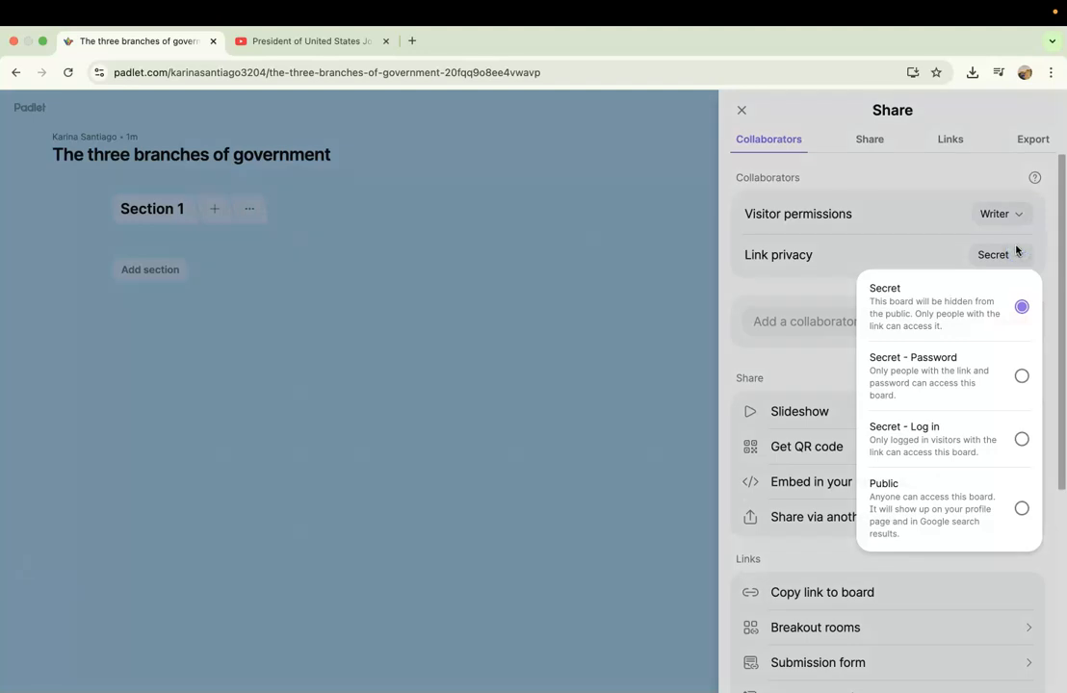
click(1016, 250)
click(914, 322)
click(900, 285)
Look through the board's remaining share, link and export options, and close the sharing settings.
scroll(907, 412, down, 1)
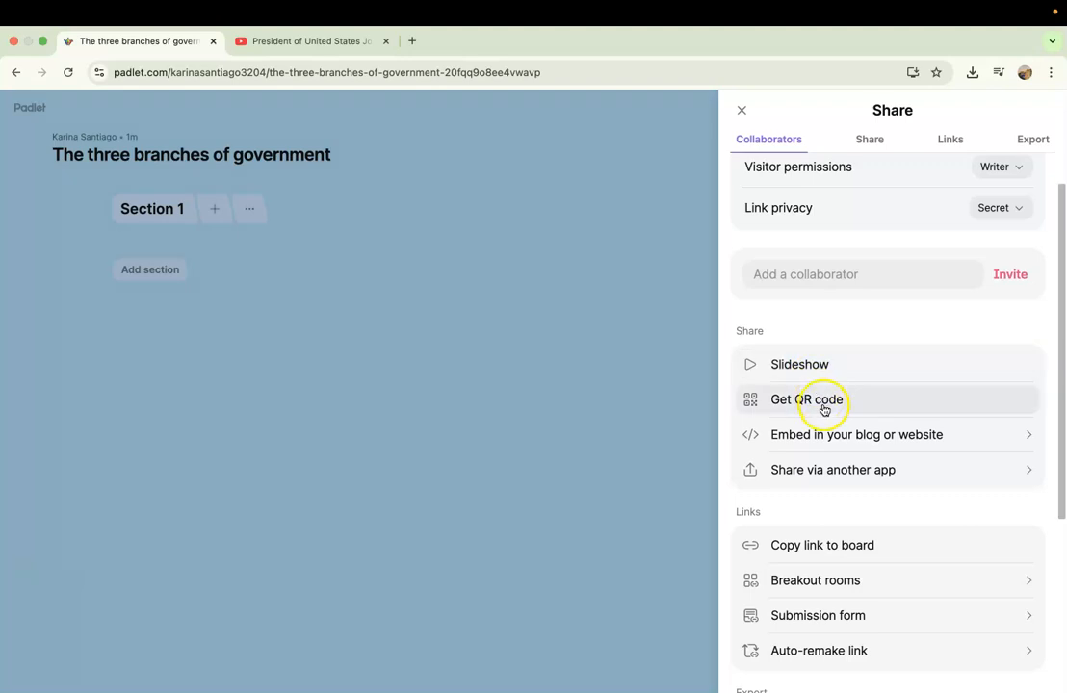
scroll(841, 505, down, 5)
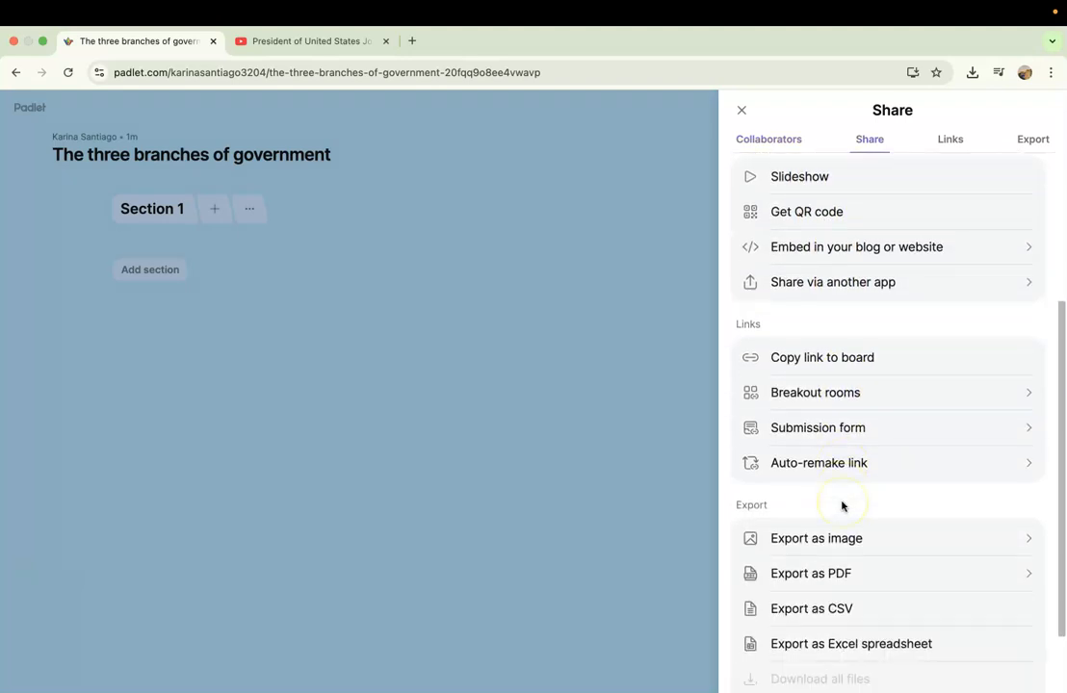
scroll(841, 505, up, 6)
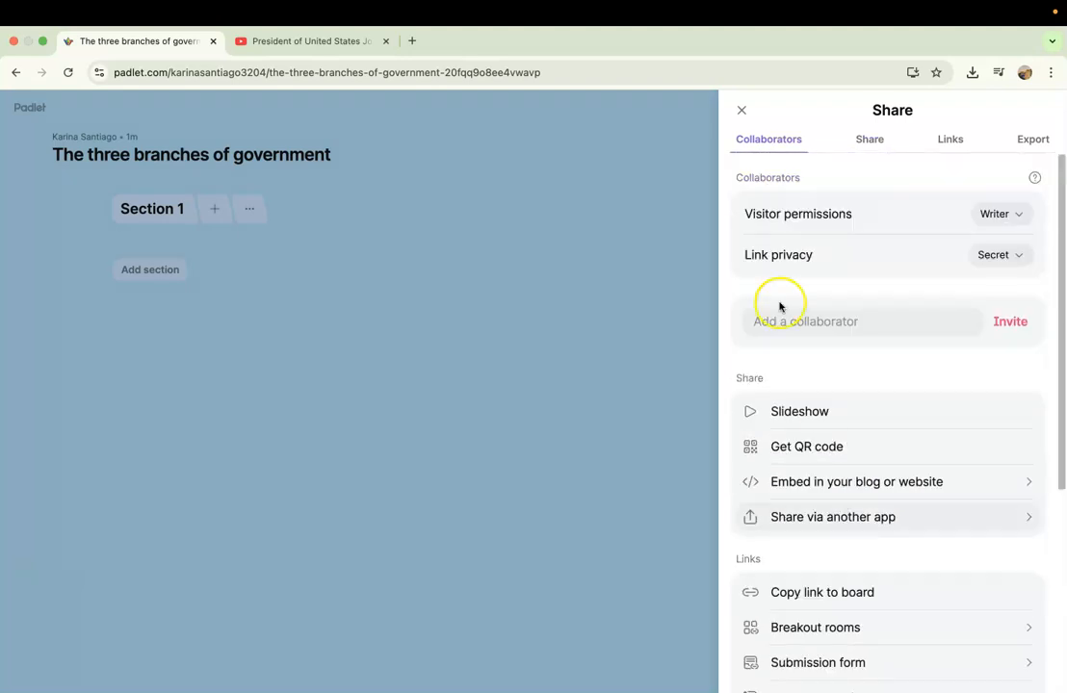
click(742, 109)
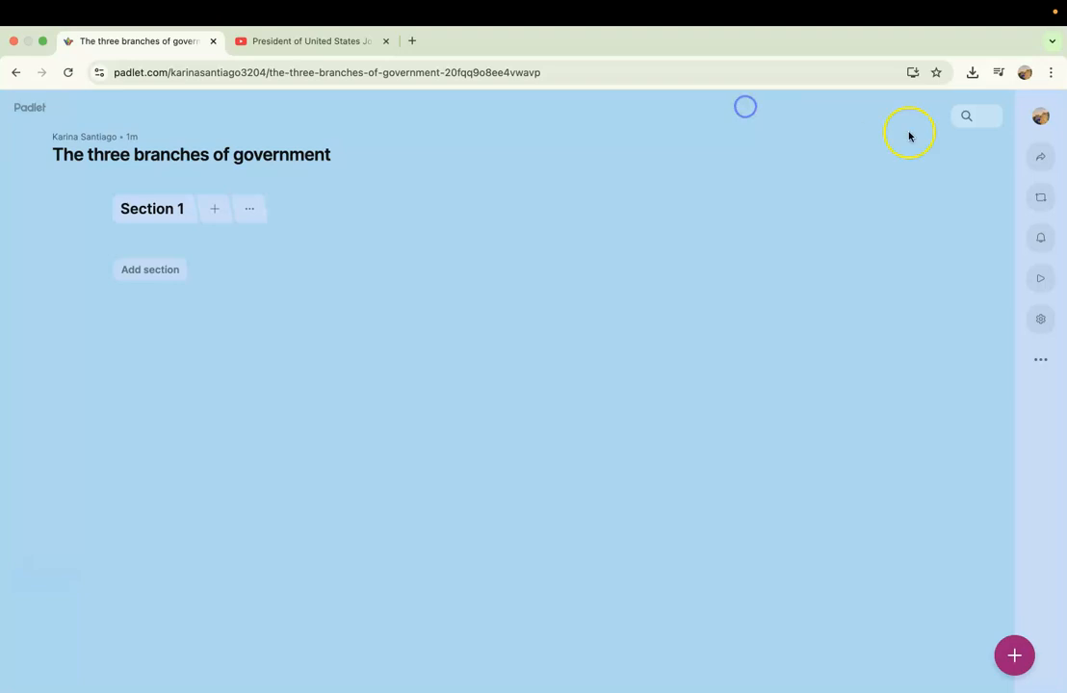
View the board's remake options, its activity feed and its slideshow, closing each one after viewing.
click(1041, 200)
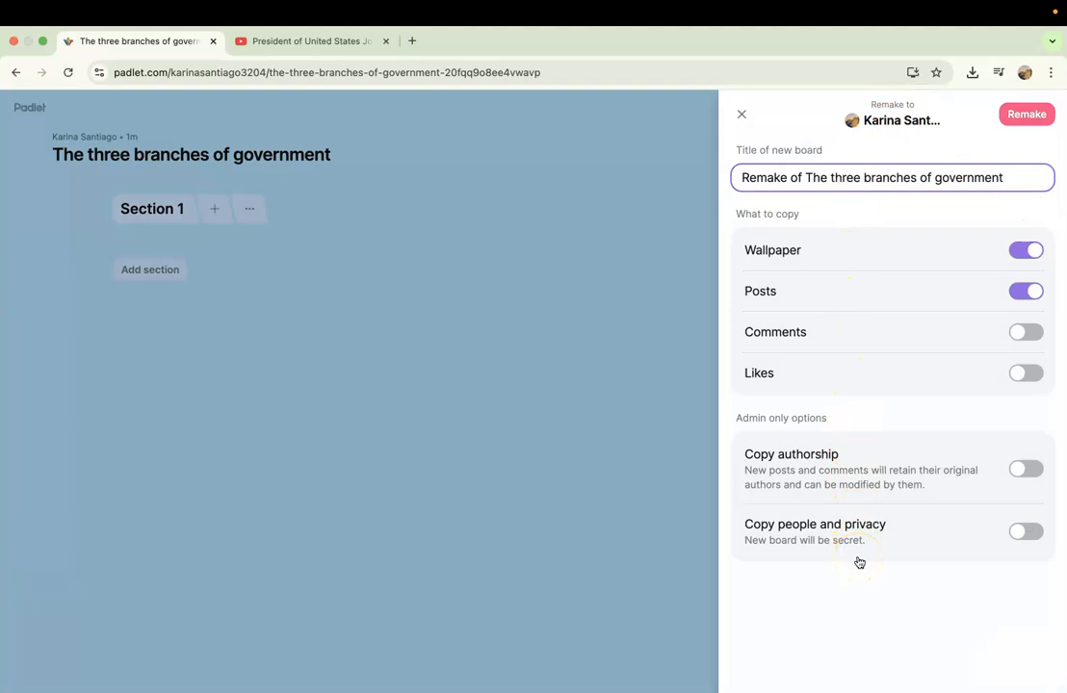
click(741, 114)
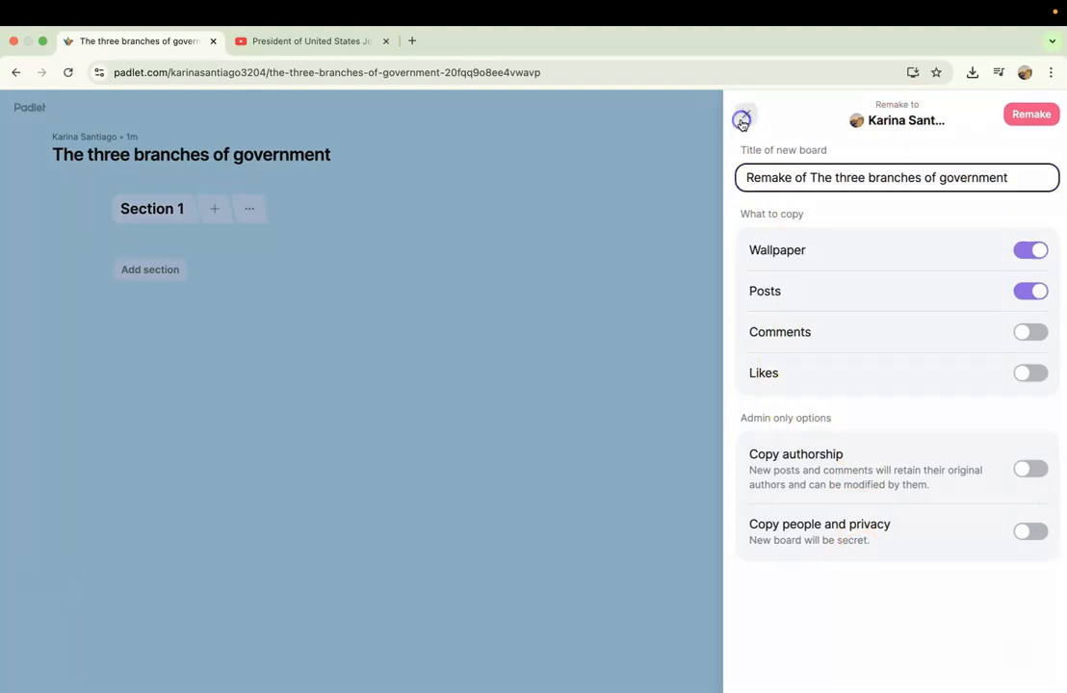
click(1043, 239)
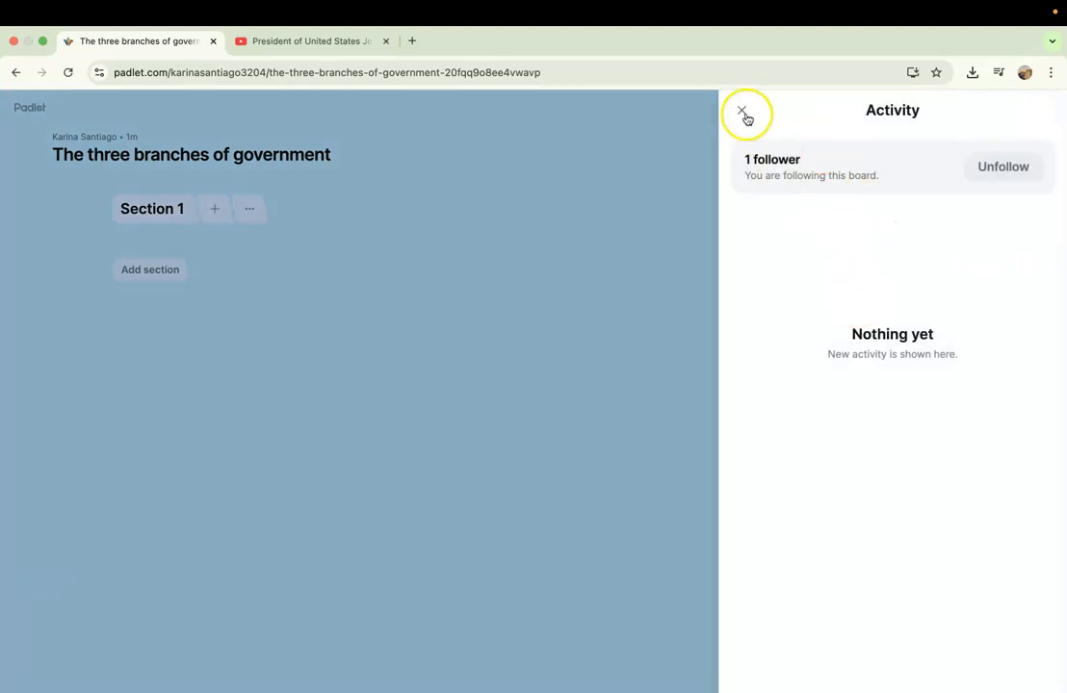
click(741, 112)
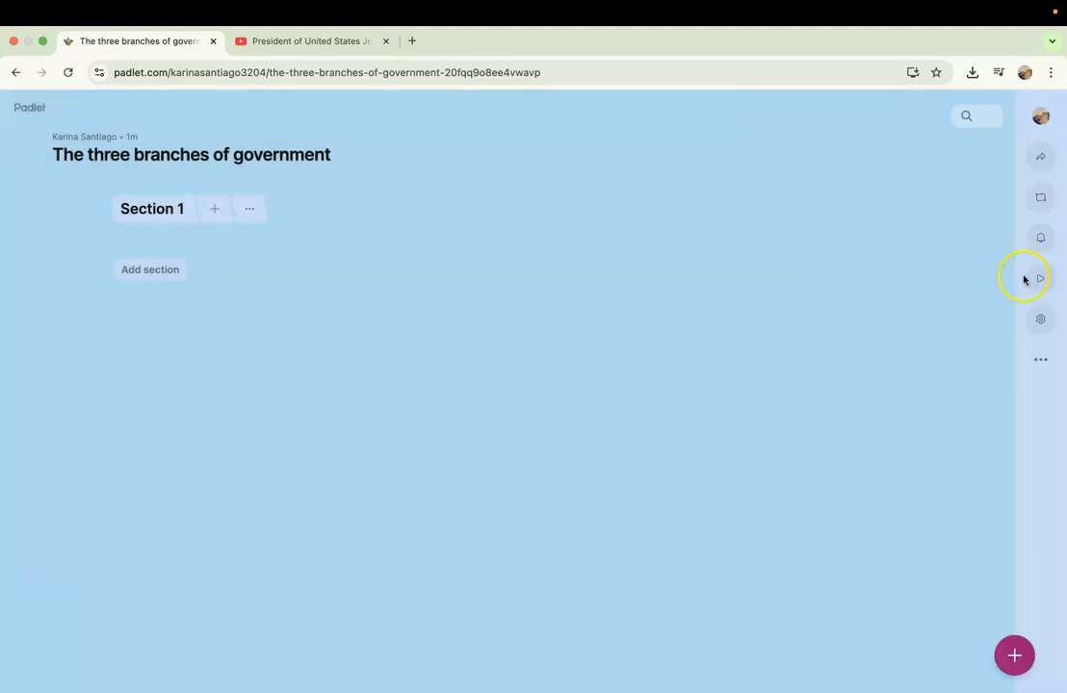
click(1044, 285)
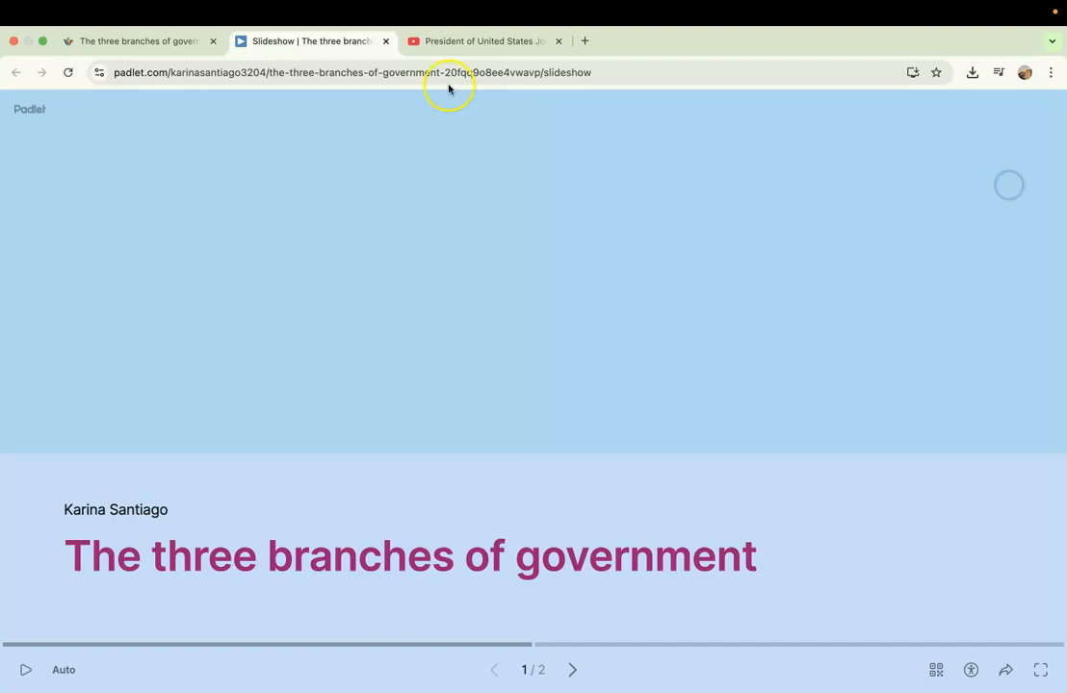
click(385, 40)
Browse the board settings and wallpaper choices, and save the solid medium green color as the board's wallpaper.
click(1041, 321)
scroll(830, 355, down, 3)
scroll(830, 355, down, 5)
scroll(829, 362, up, 10)
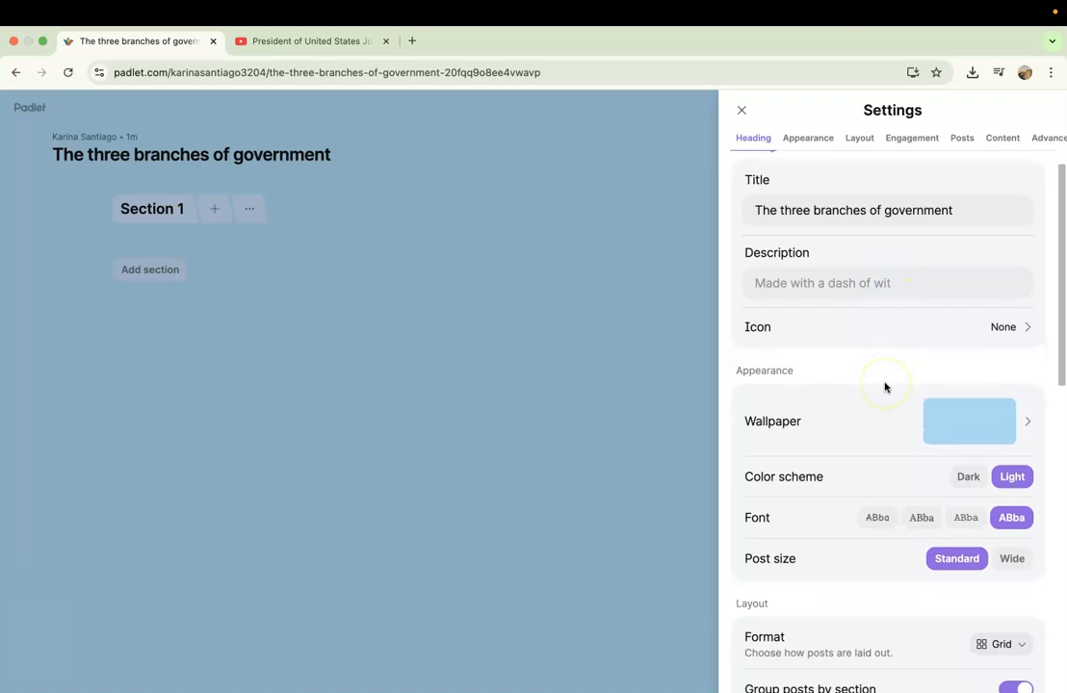
scroll(884, 386, down, 2)
click(991, 362)
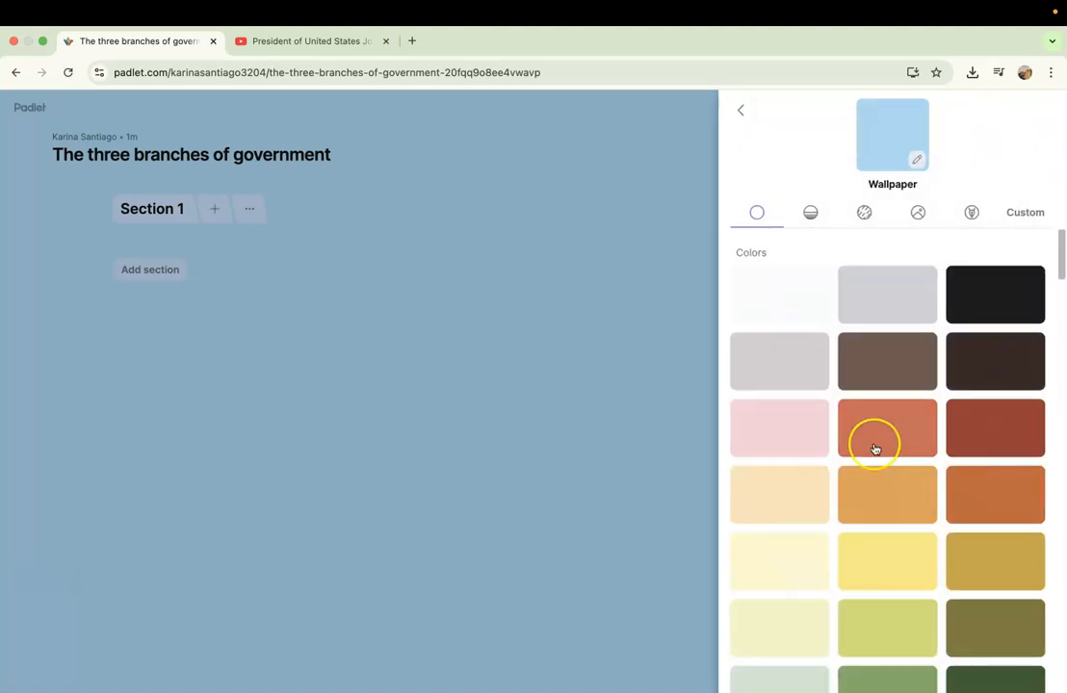
scroll(873, 448, down, 10)
scroll(875, 449, down, 8)
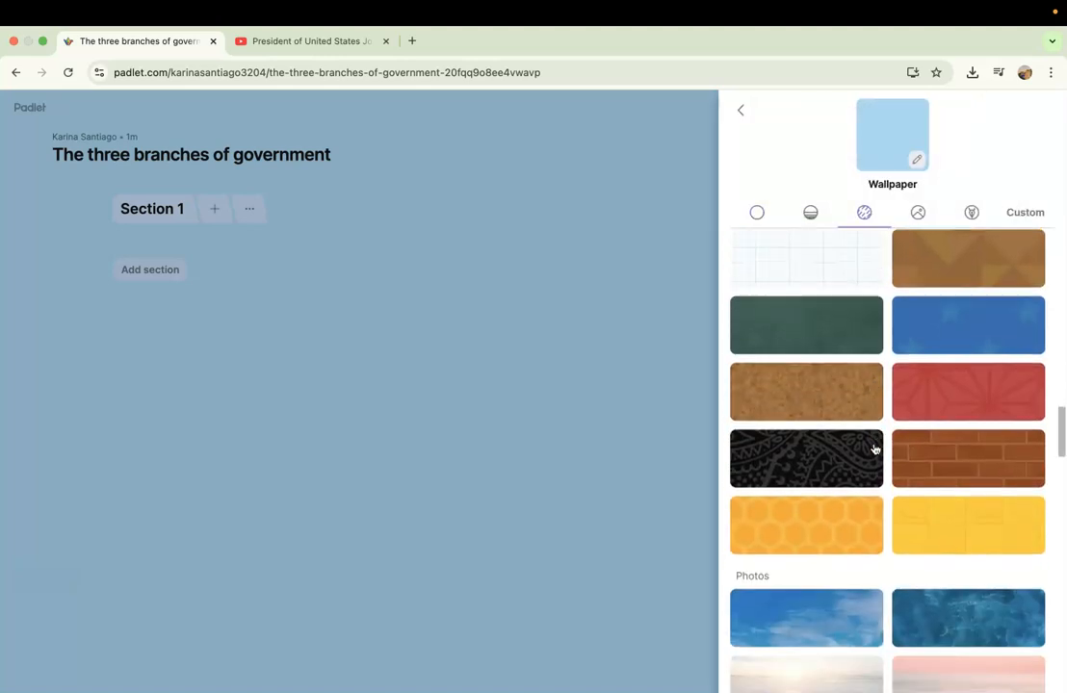
scroll(875, 449, down, 4)
scroll(874, 448, up, 18)
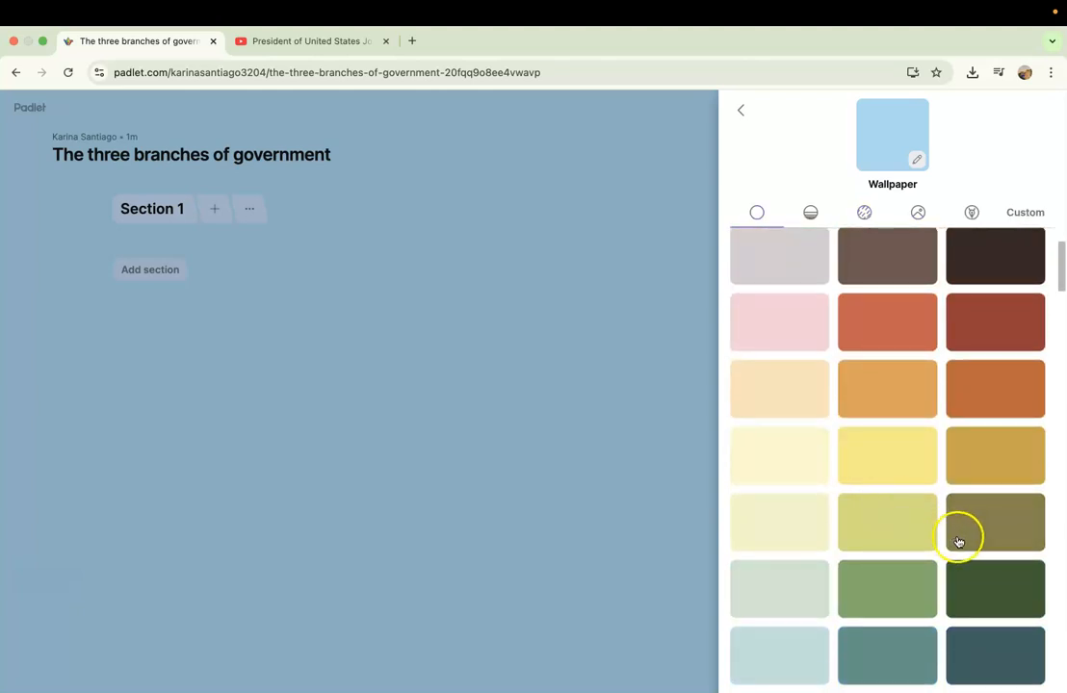
click(876, 608)
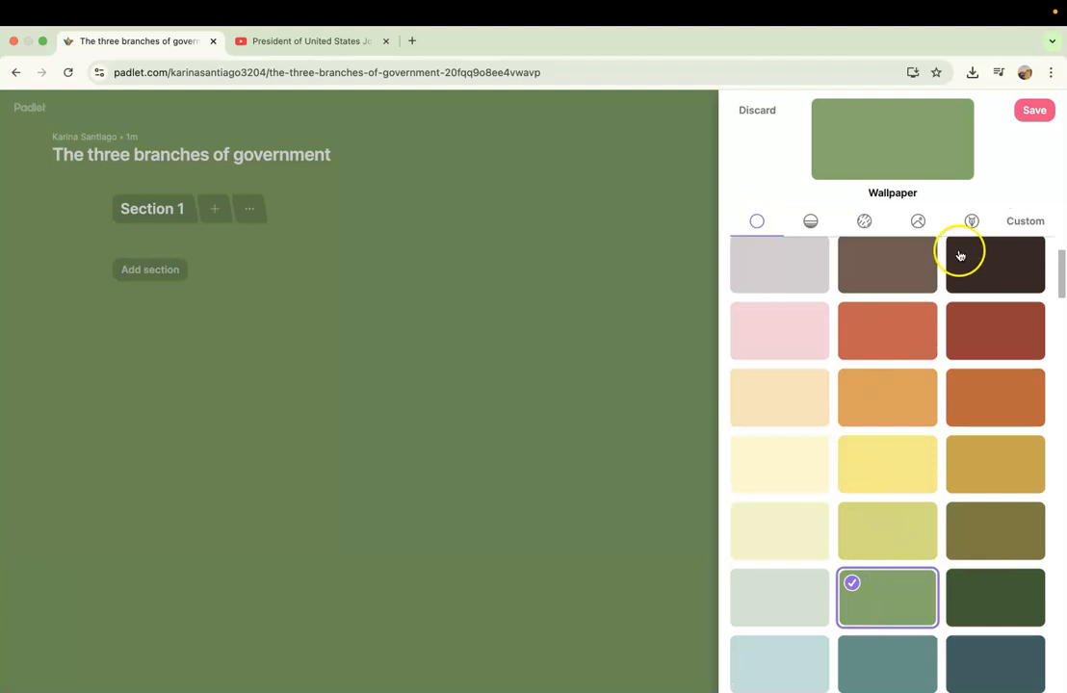
click(1040, 113)
Change the board's font to the first, handwriting-style option, look over the remaining settings and close them.
scroll(948, 424, down, 3)
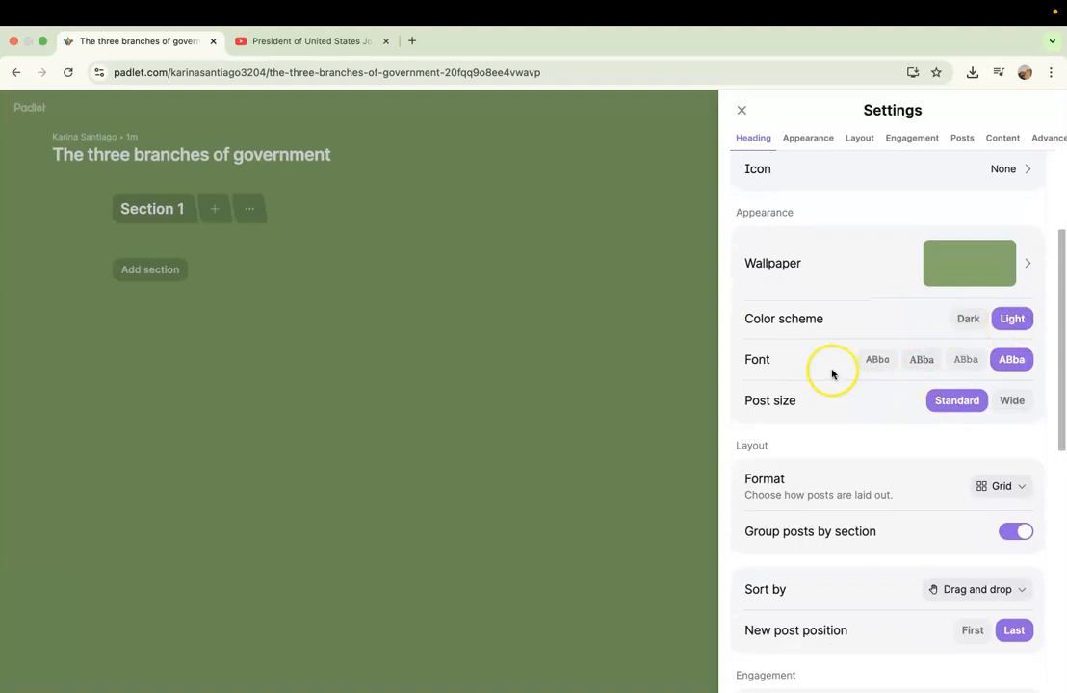
scroll(847, 362, down, 1)
click(871, 351)
scroll(882, 405, down, 2)
scroll(890, 459, down, 5)
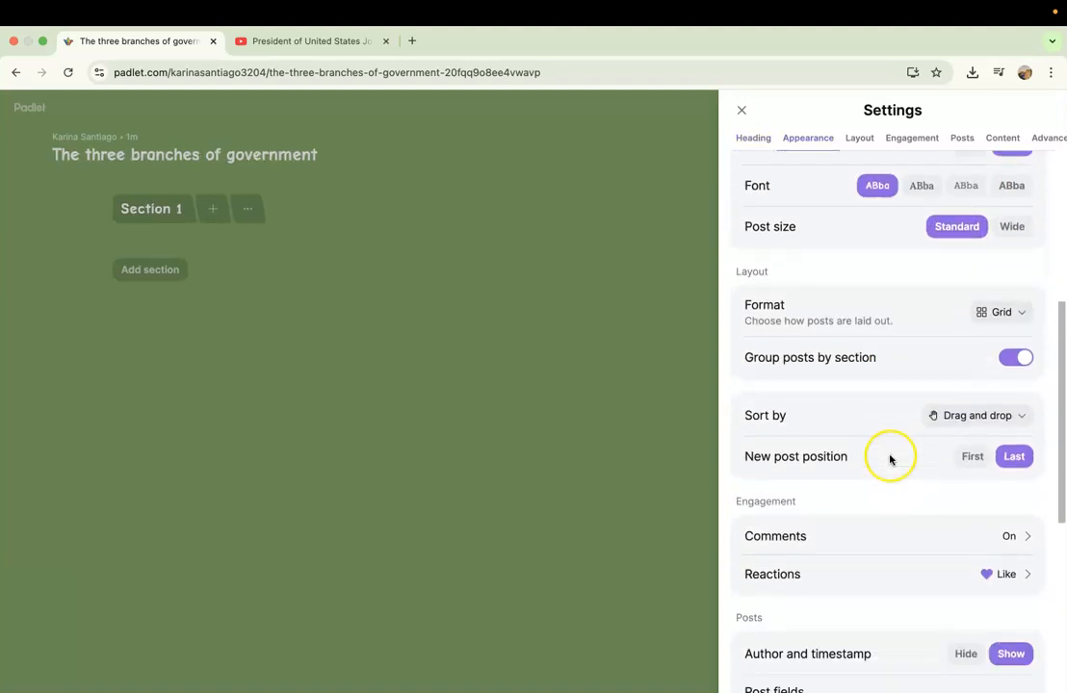
scroll(891, 454, up, 8)
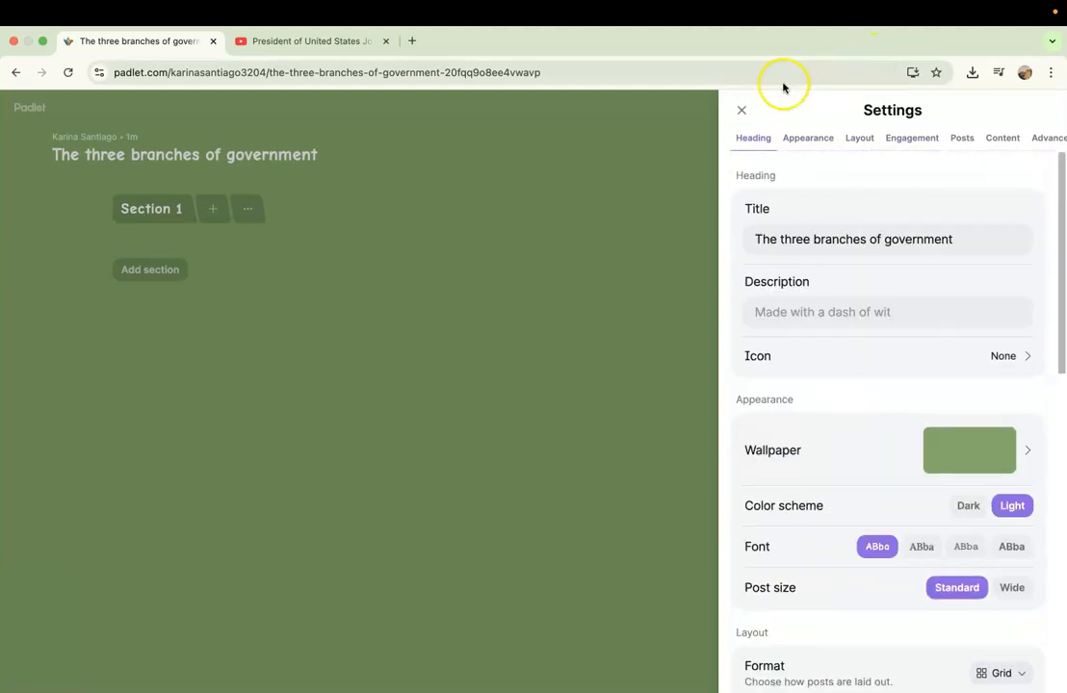
click(741, 109)
Bookmark the board and look over its other additional options, such as freezing, clearing posts and trashing.
click(1041, 359)
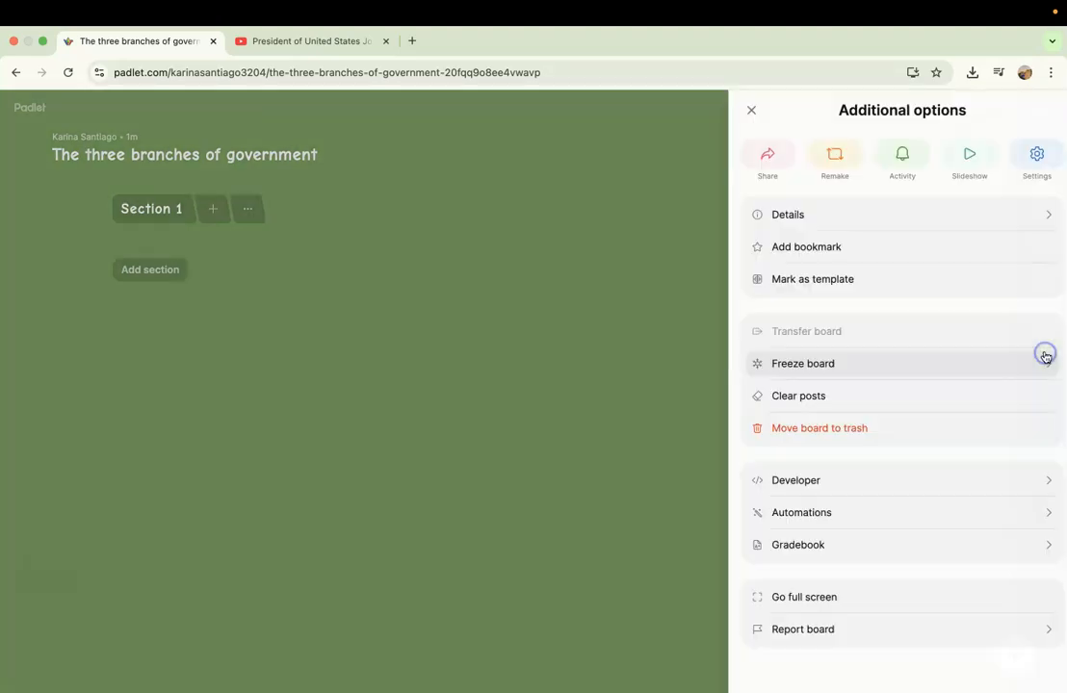
click(823, 246)
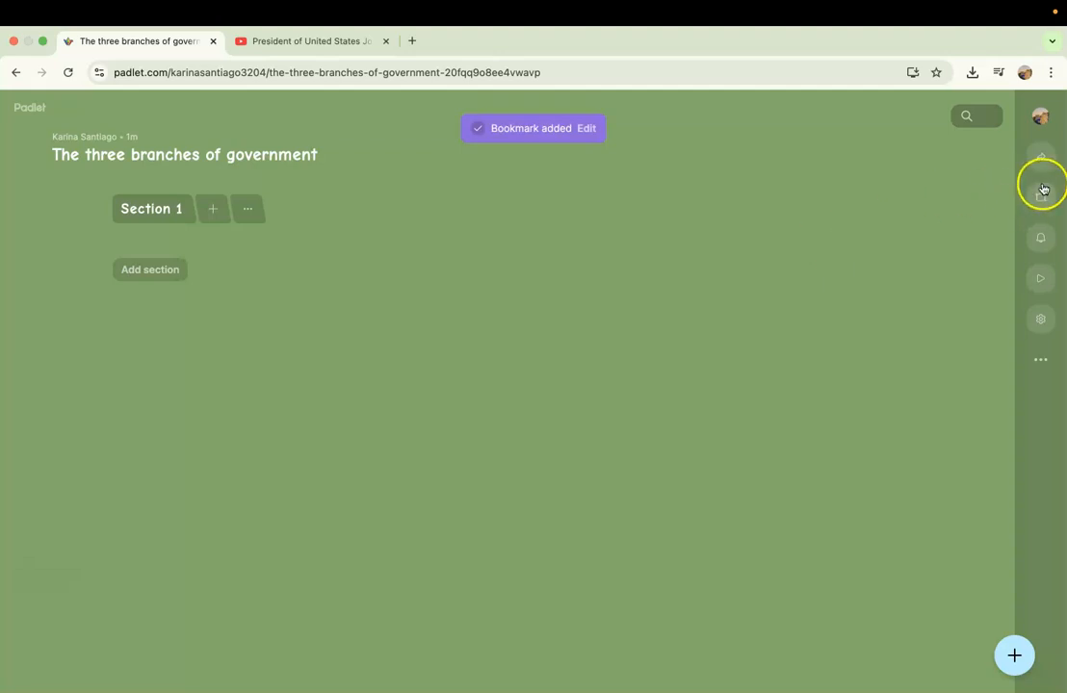
click(1038, 357)
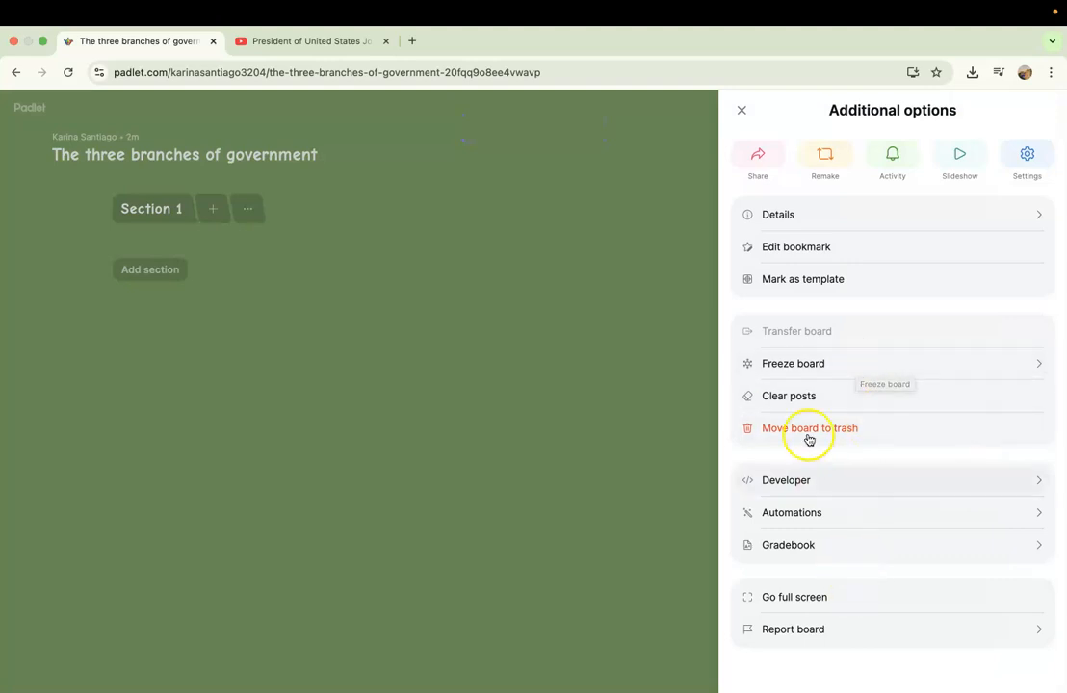
click(653, 252)
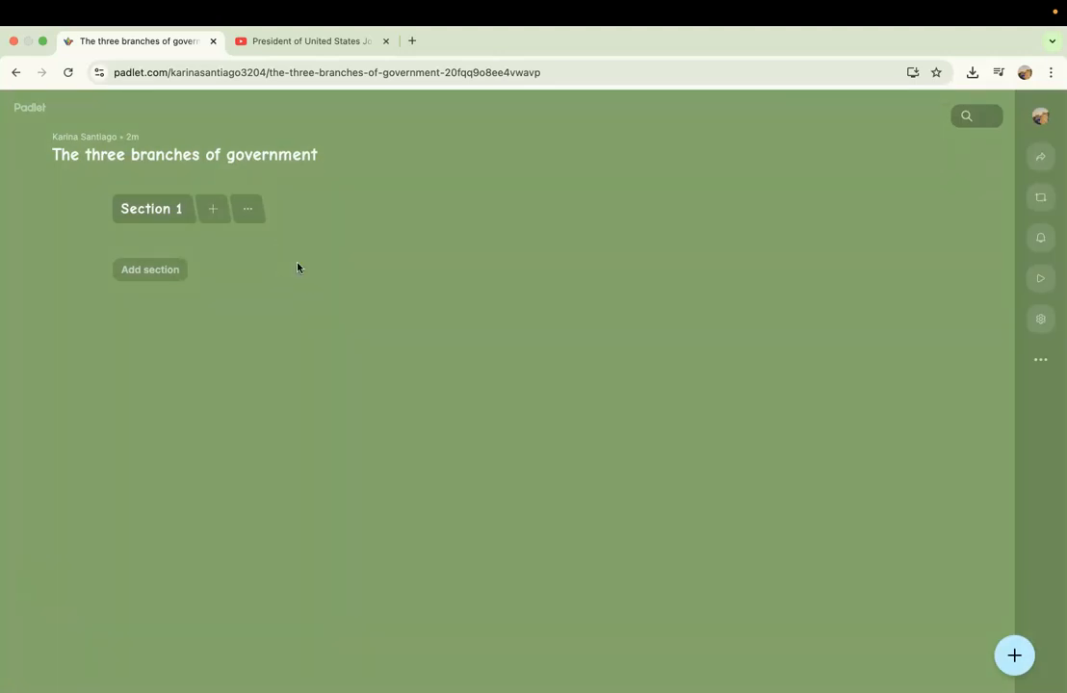
Publish a post with the subject "The executive branch" in Section 1 and like it.
click(220, 212)
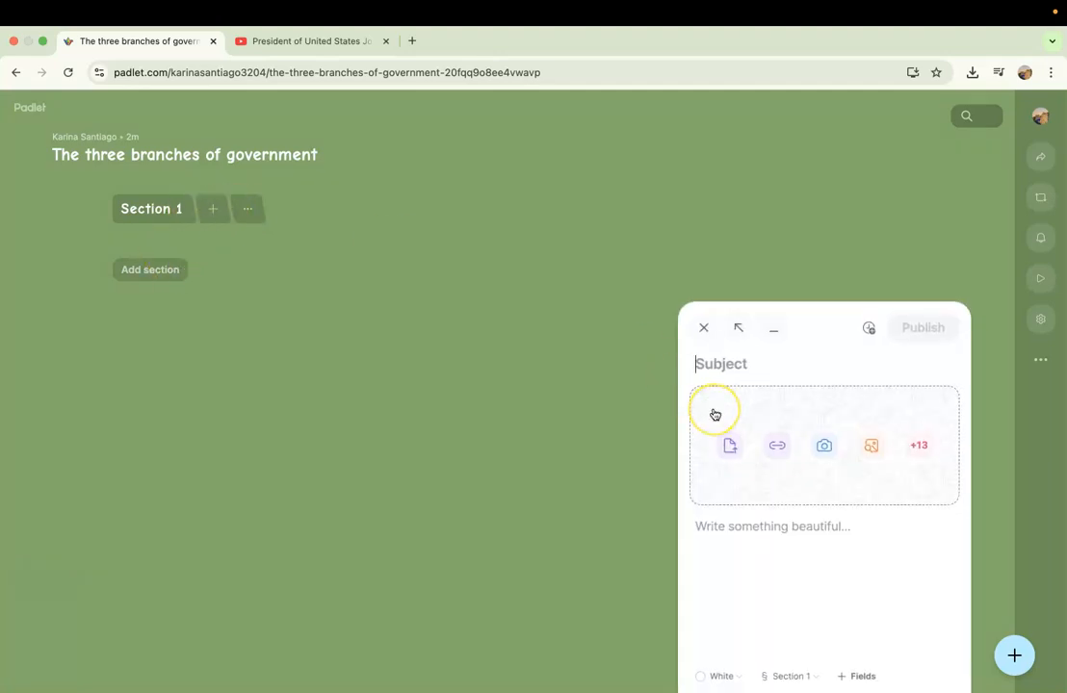
text(The executive branch)
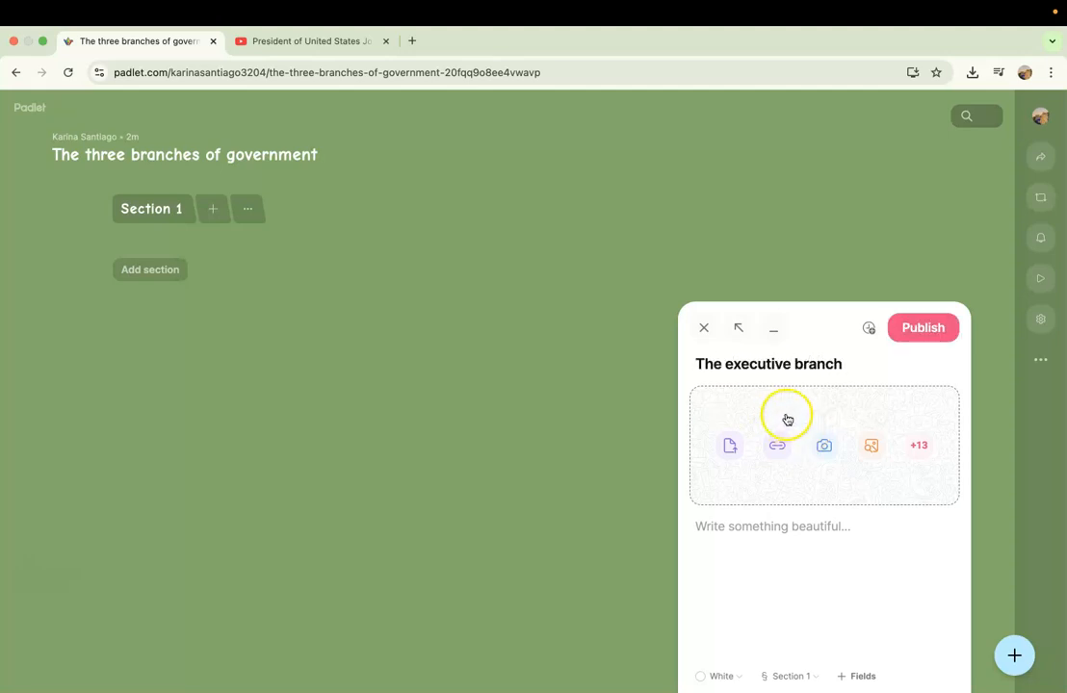
click(915, 332)
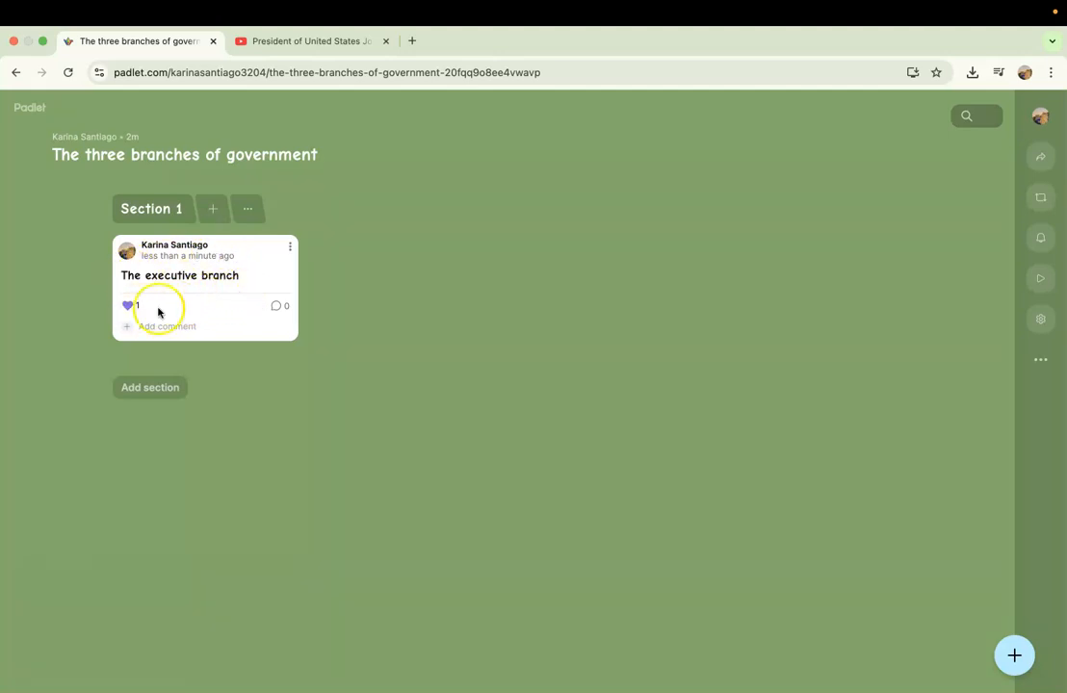
Add the comment "what is the executive branch?" to the executive branch post and return to the board.
click(276, 310)
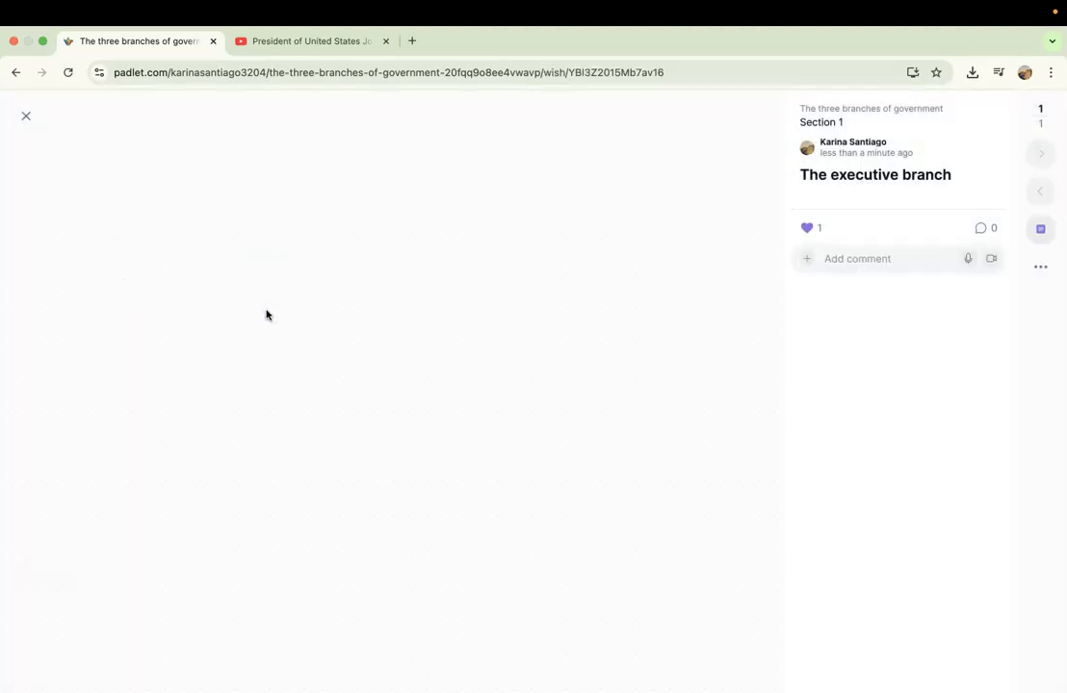
click(826, 275)
text(w)
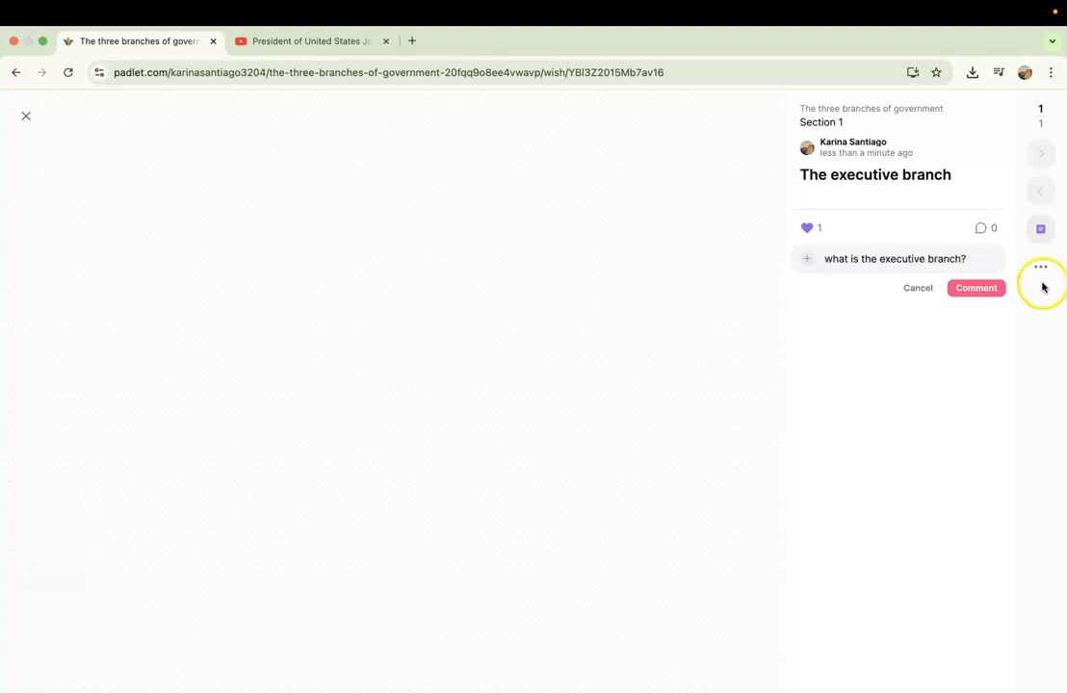
click(975, 288)
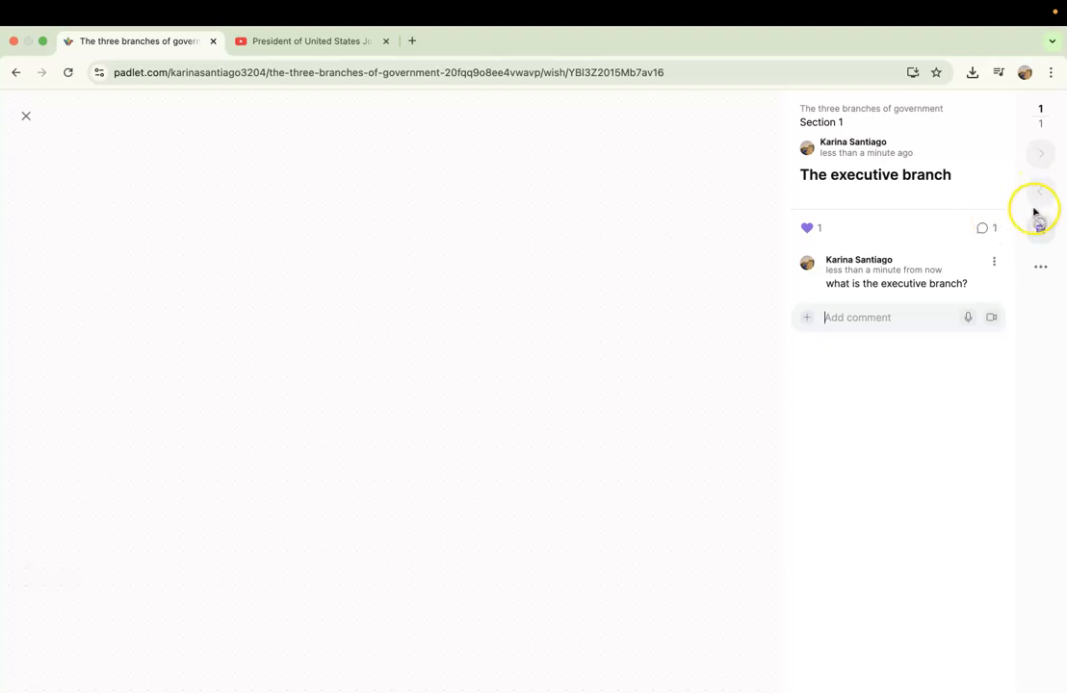
click(28, 119)
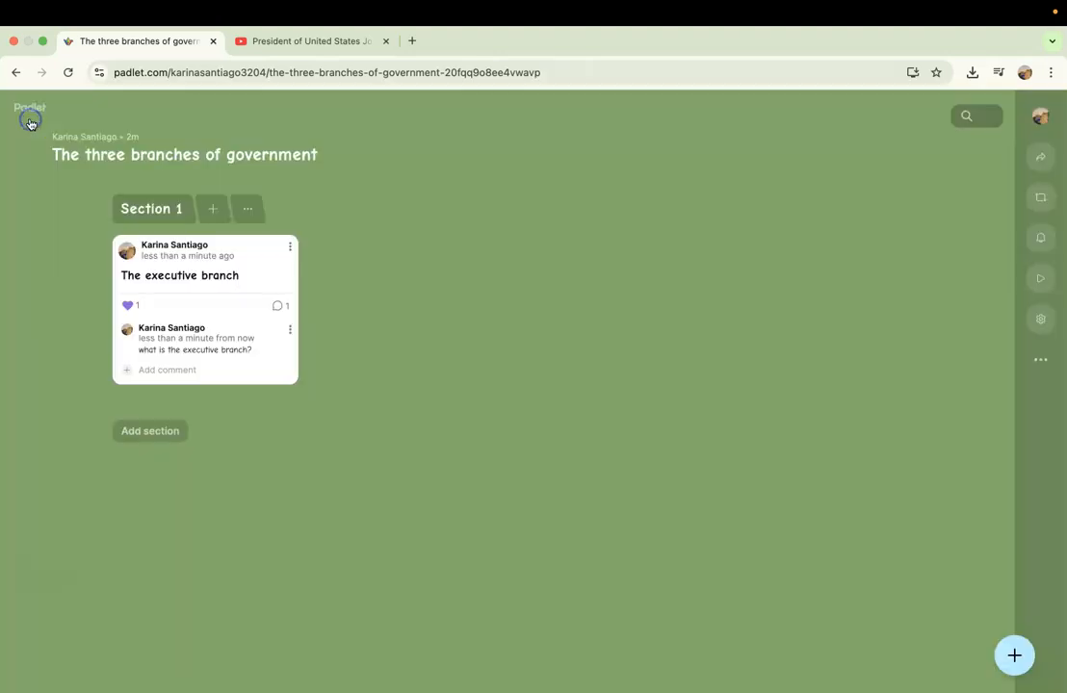
Add a second section below Section 1, and open the Section 1 name for editing without changing it.
click(154, 431)
click(255, 469)
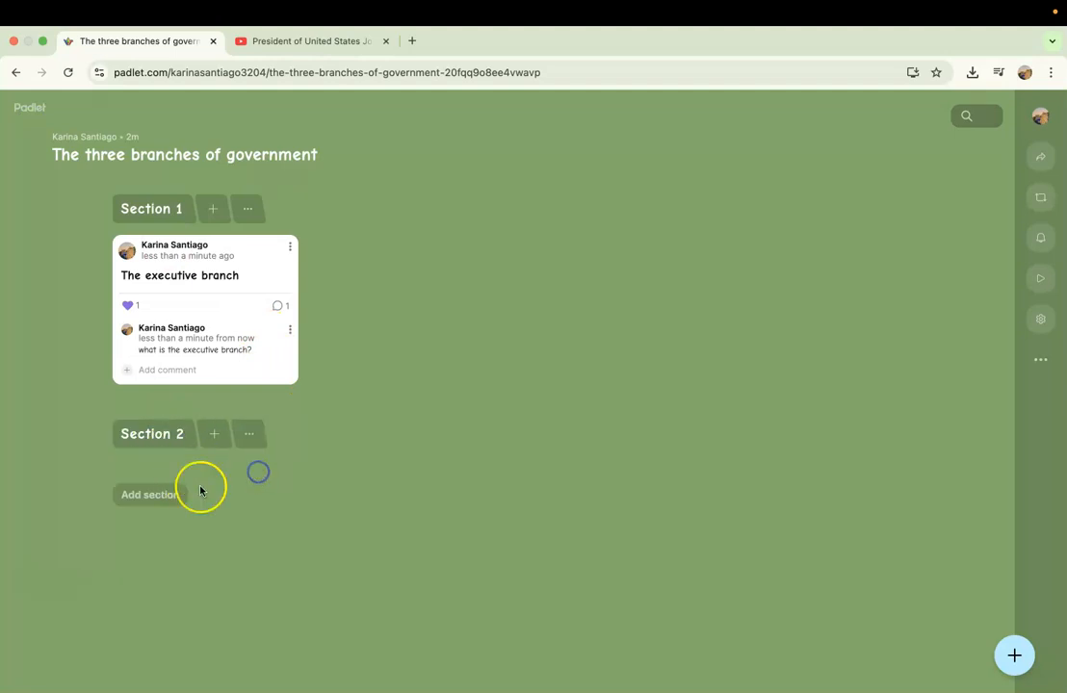
click(167, 438)
click(160, 208)
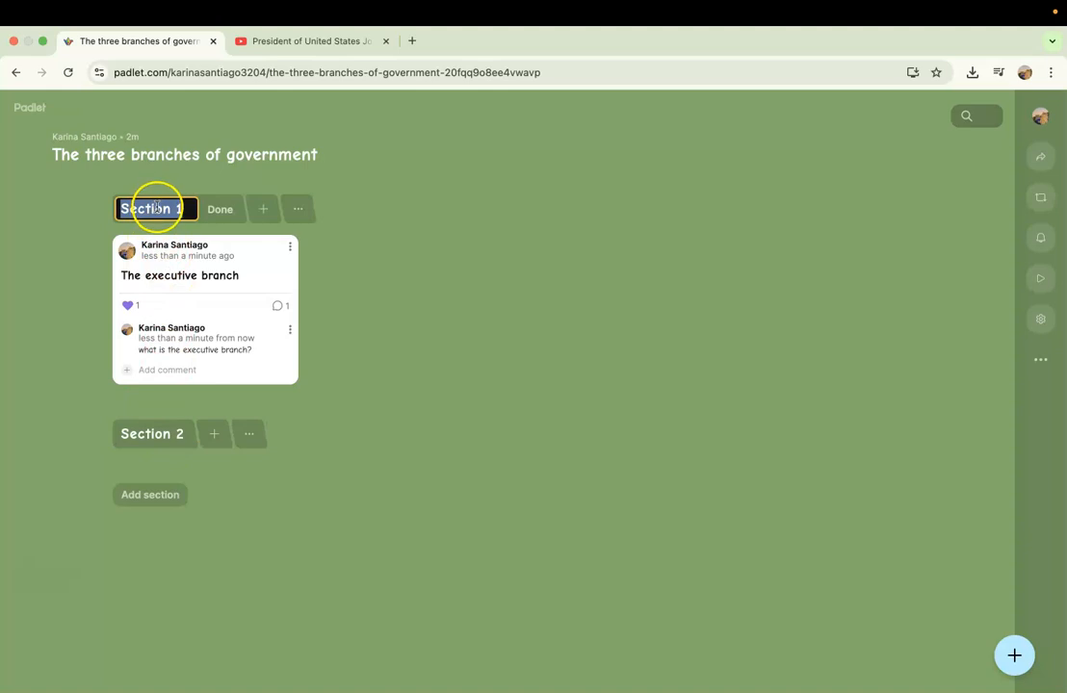
click(214, 477)
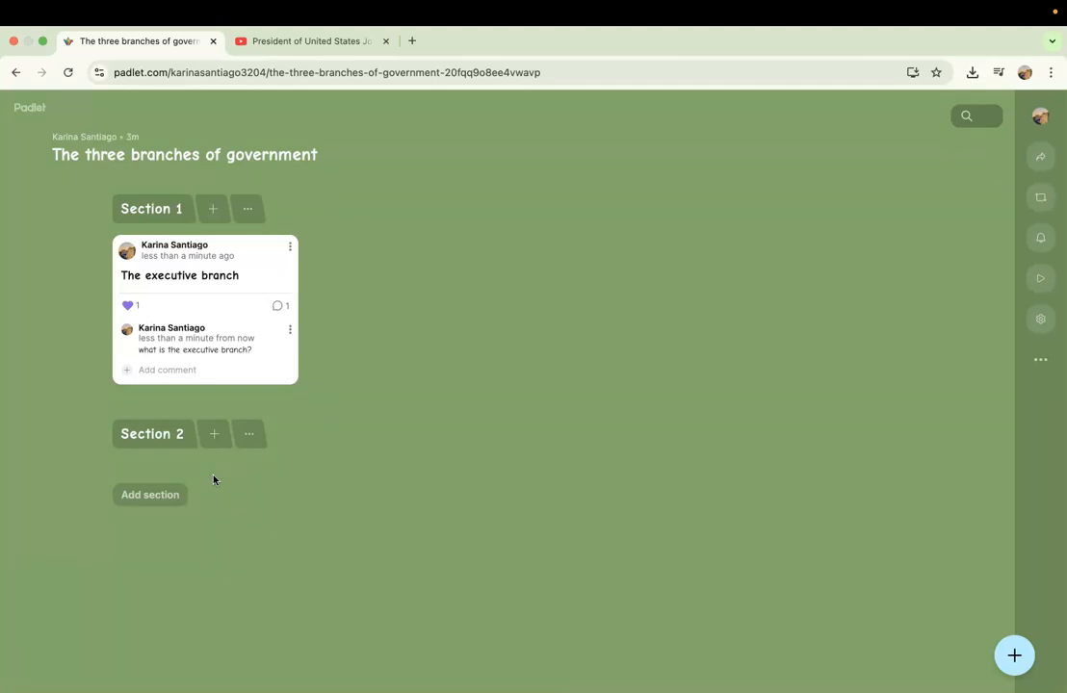
Start a new post in Section 2 with clipboard access allowed, and look over the available attachment types.
click(216, 437)
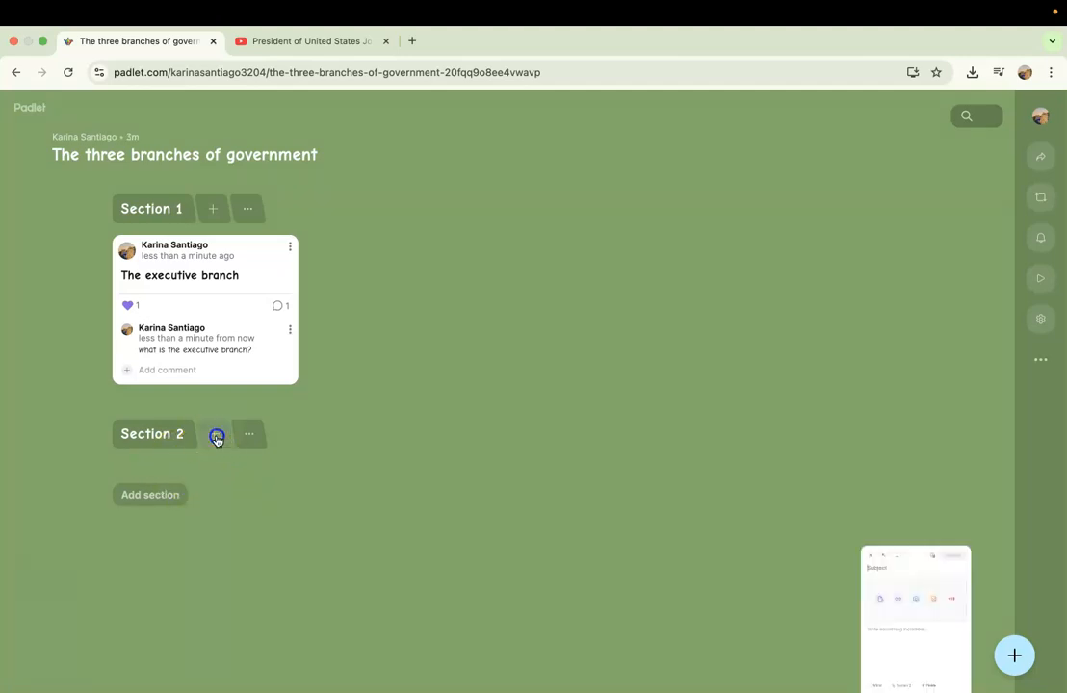
click(917, 447)
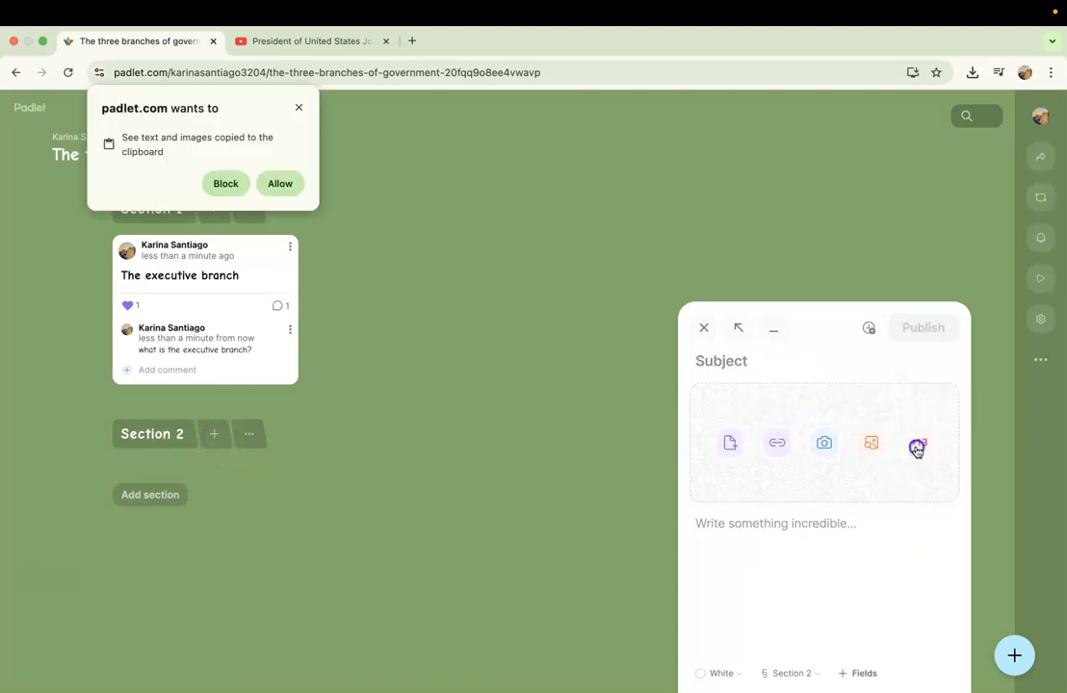
click(287, 181)
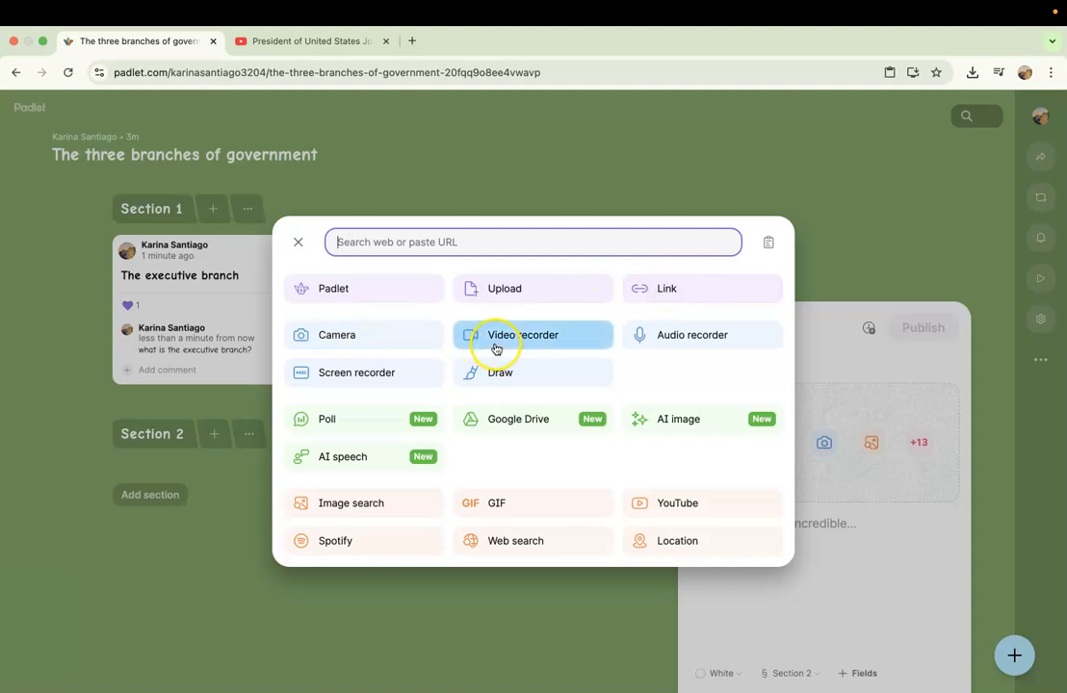
click(687, 356)
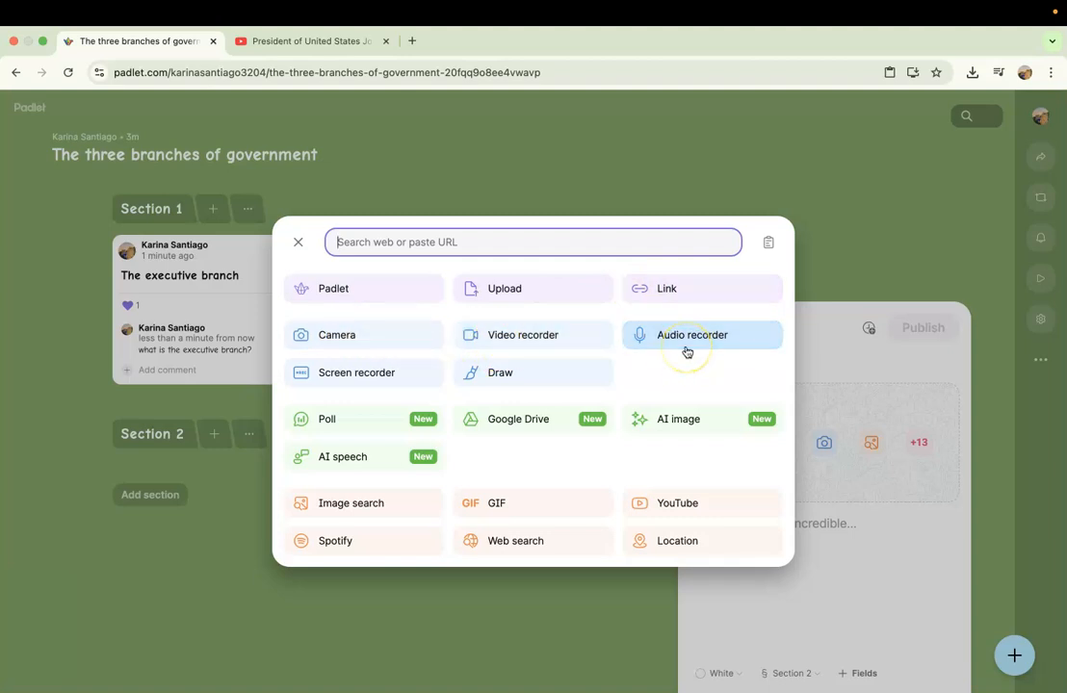
click(414, 375)
click(538, 384)
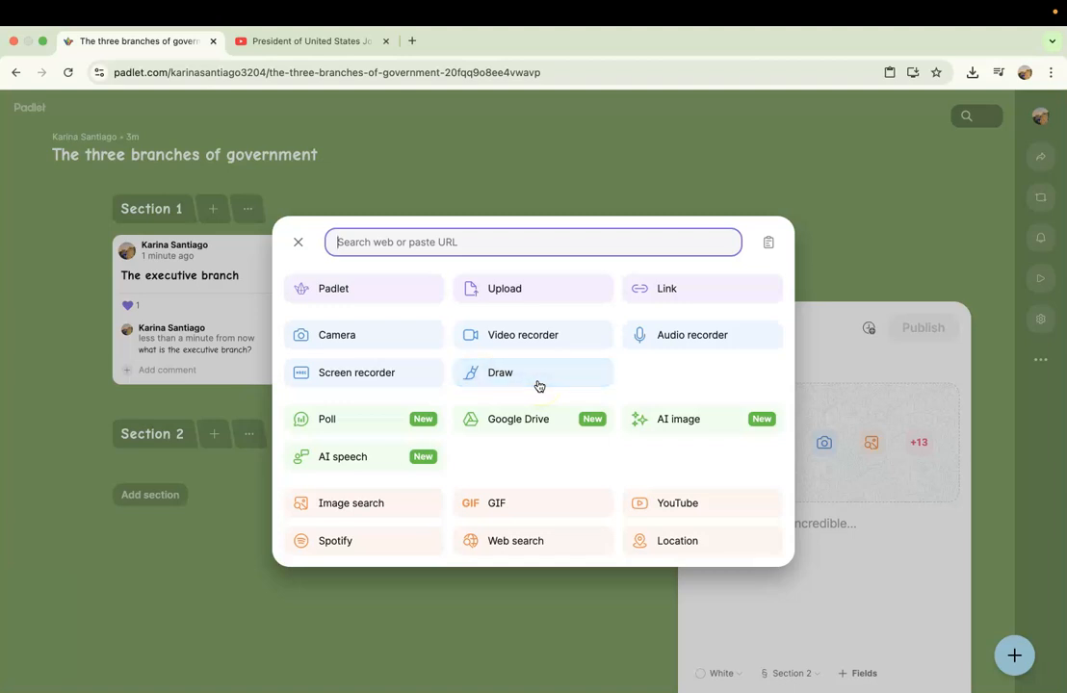
click(434, 429)
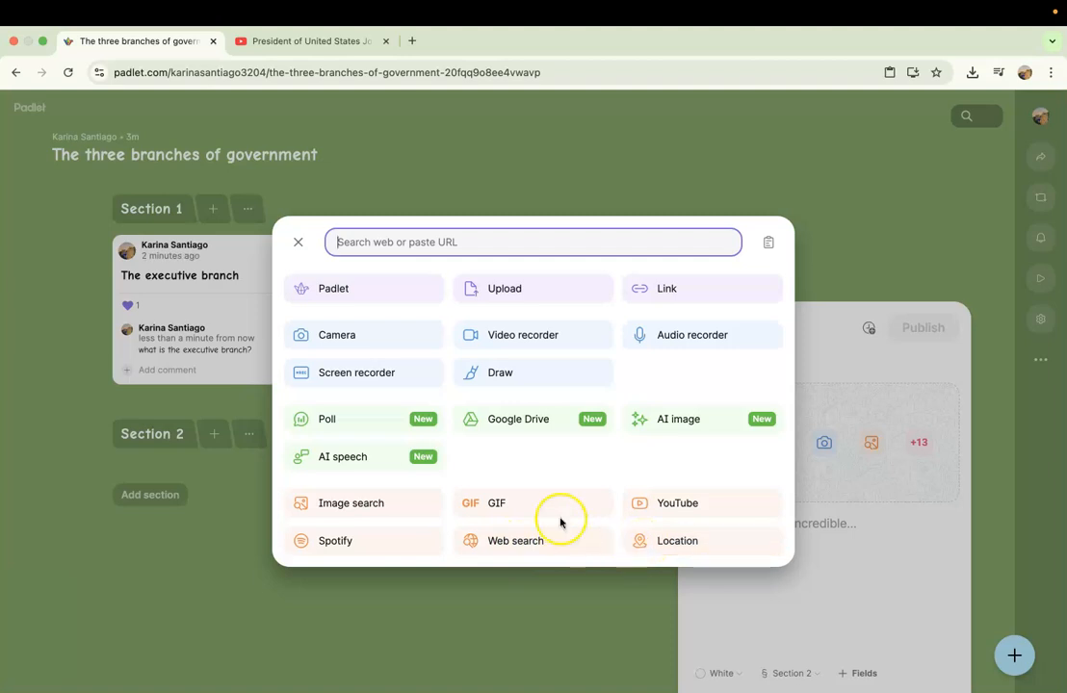
Attach the YouTube video "President of United States Job" to the Section 2 post using its copied URL, and publish the post.
click(652, 511)
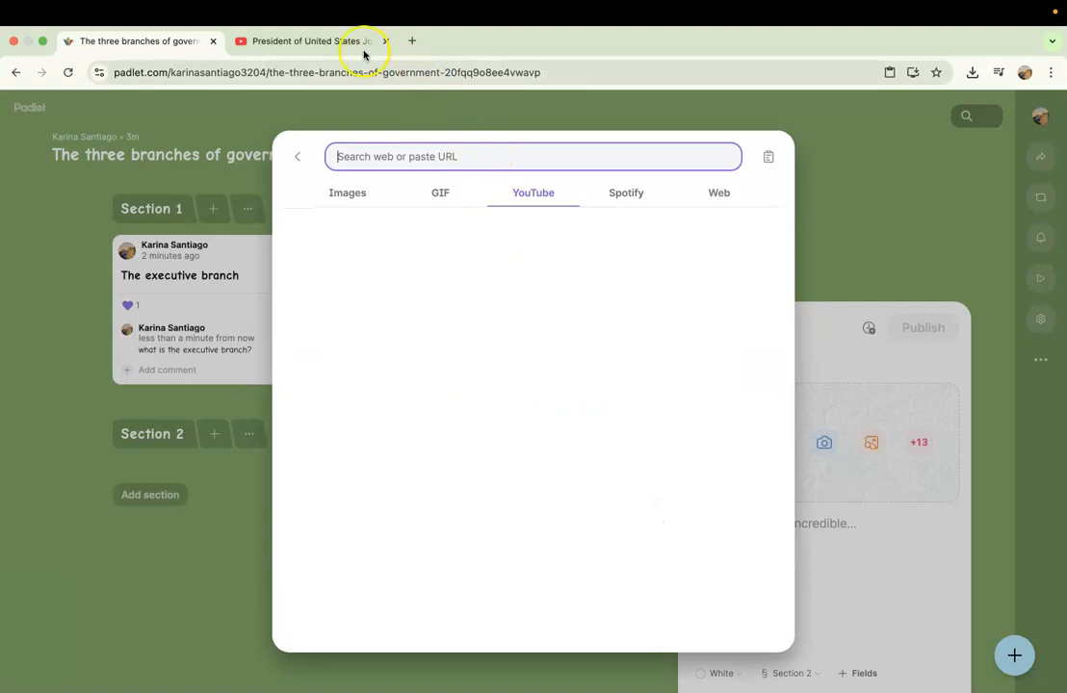
click(361, 42)
click(360, 72)
key(super+c)
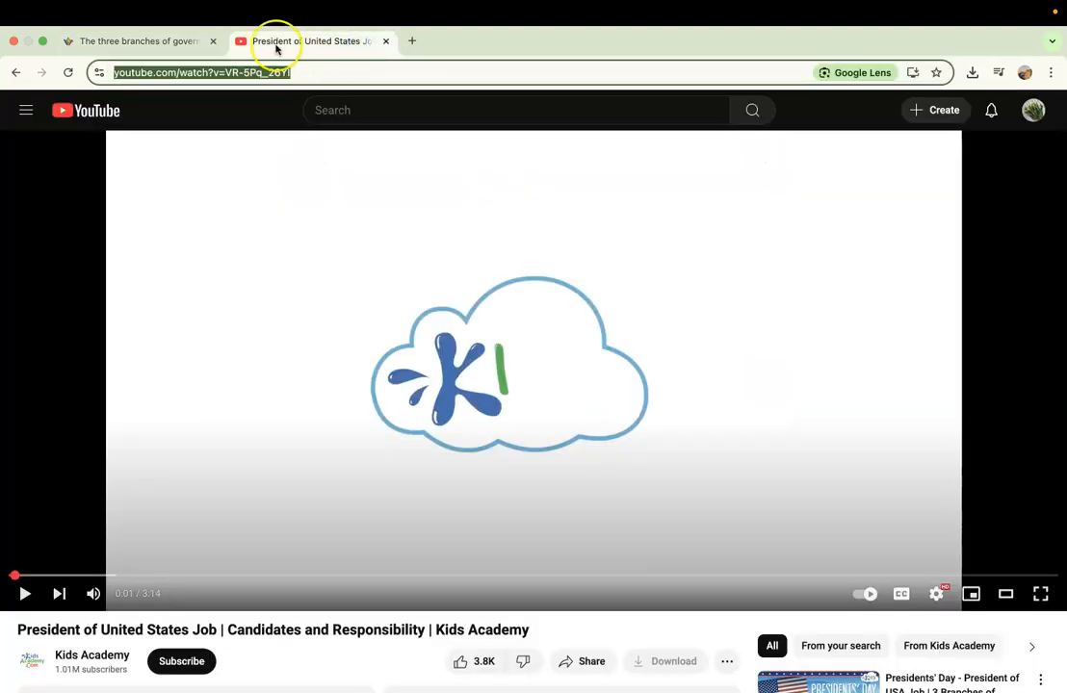
click(173, 41)
key(super+v)
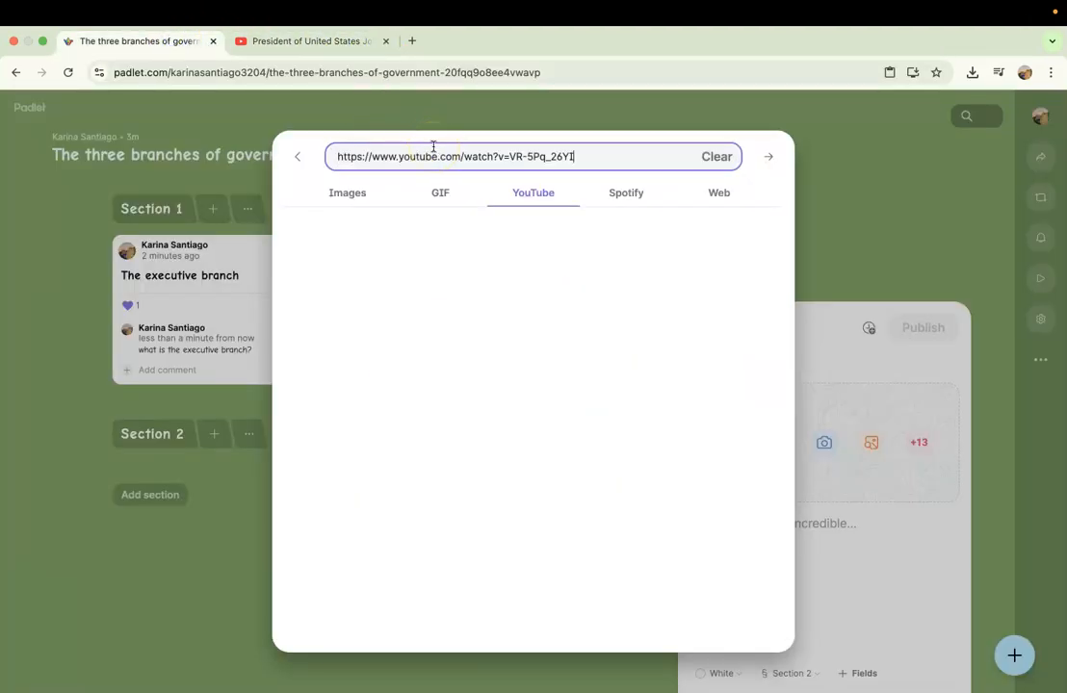
key(Return)
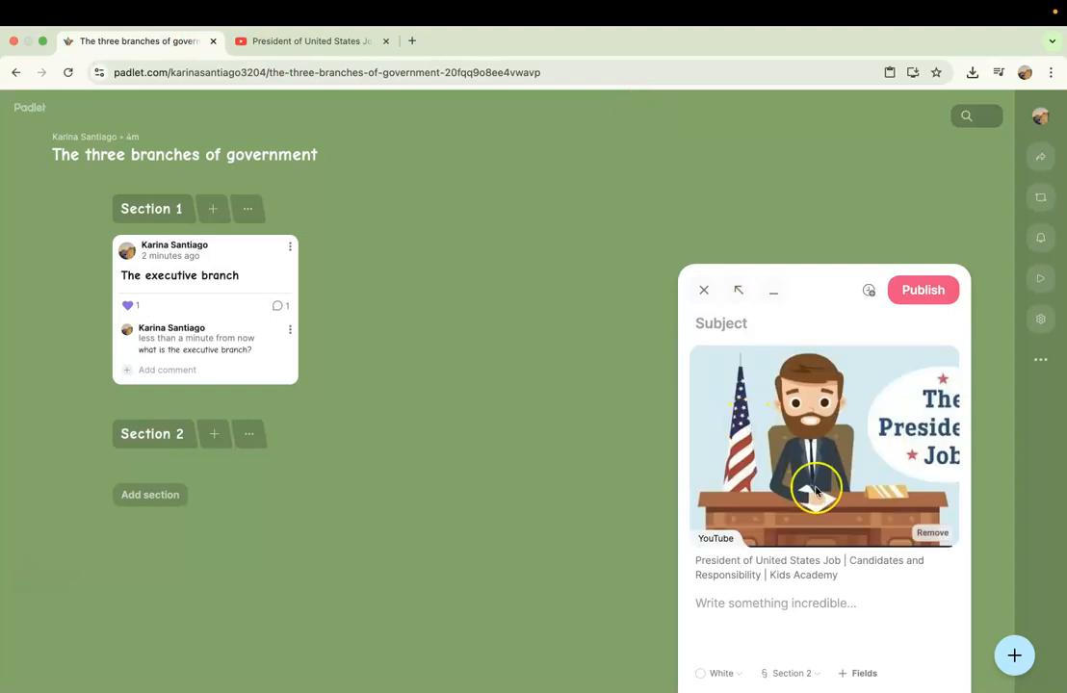
click(928, 300)
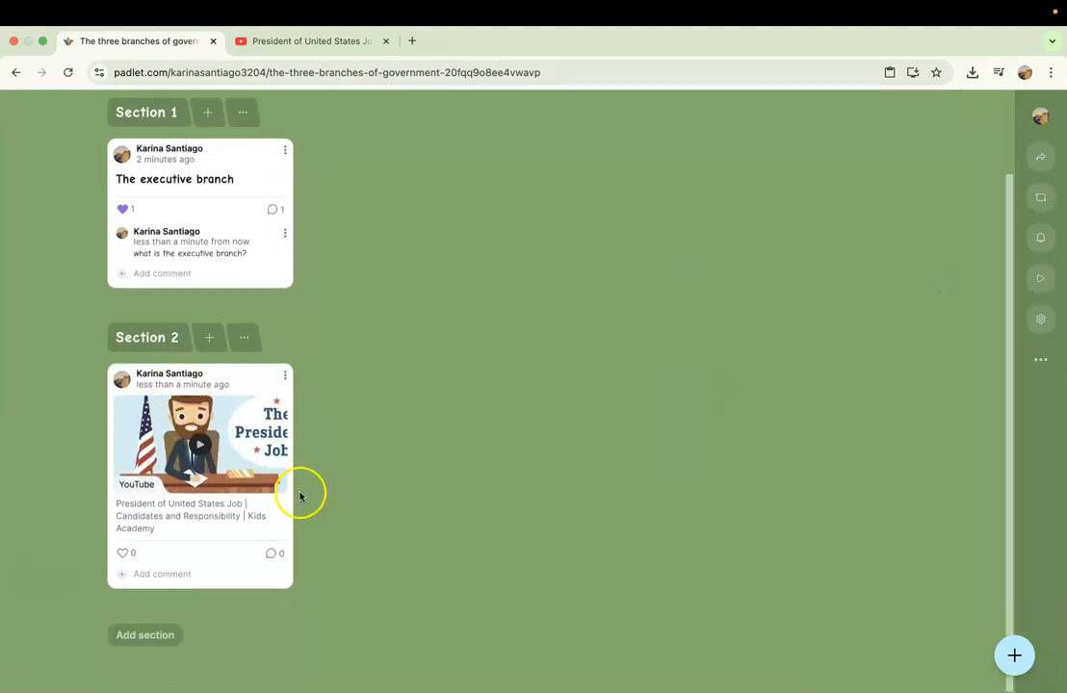
Rename Section 2 as "The executive branch".
click(157, 342)
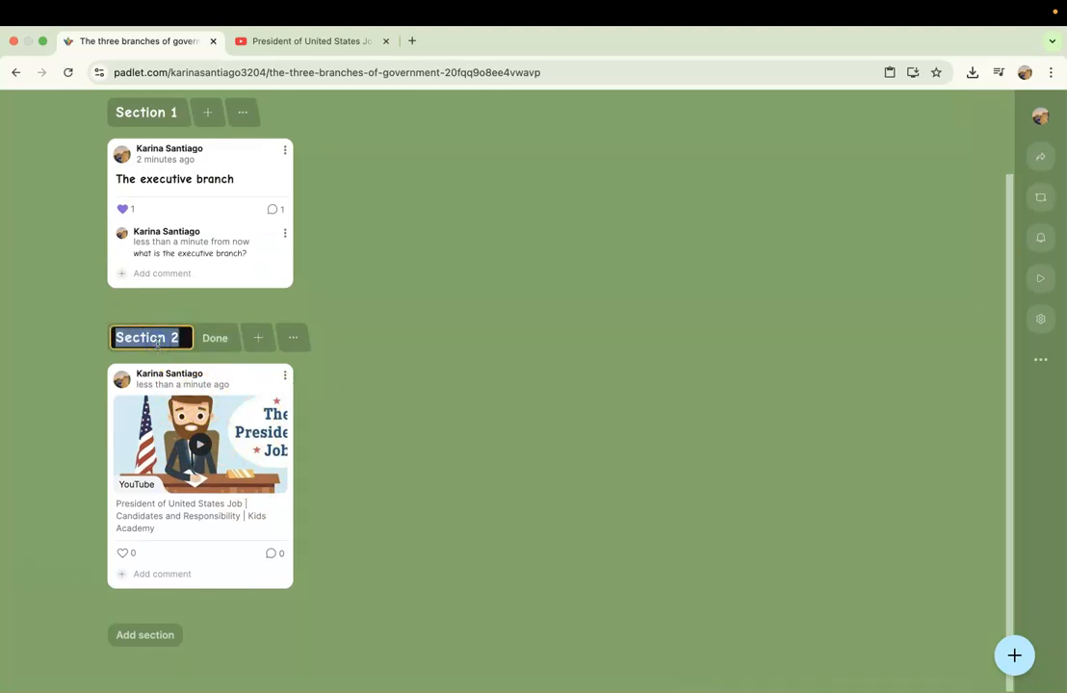
text(The executive)
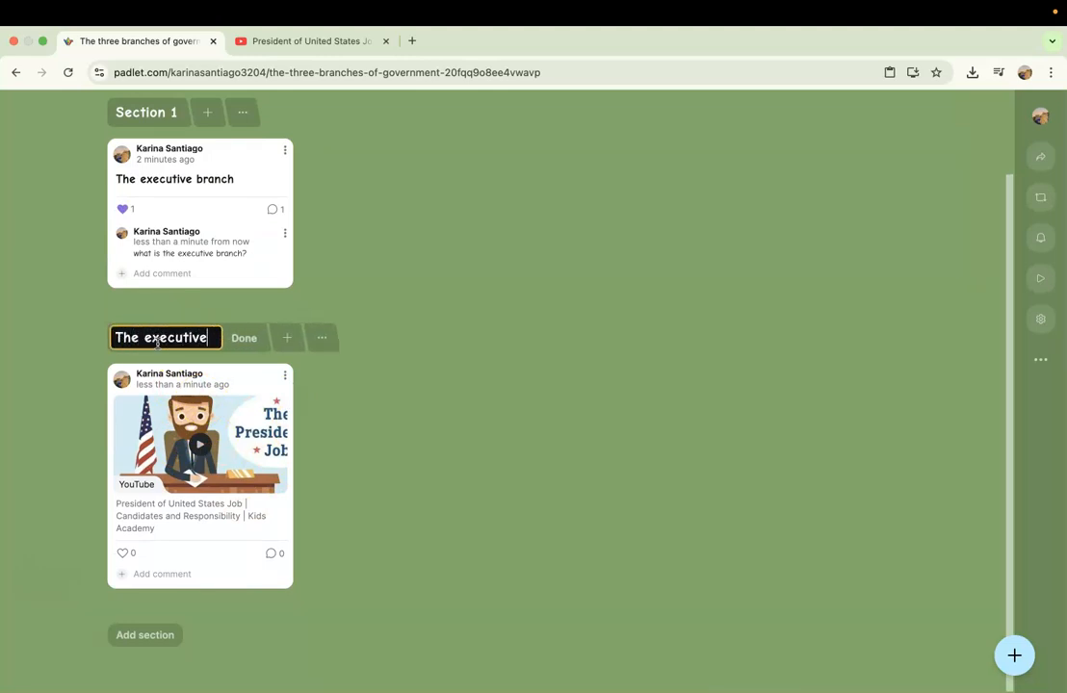
text( brand)
key(BackSpace)
text(ch)
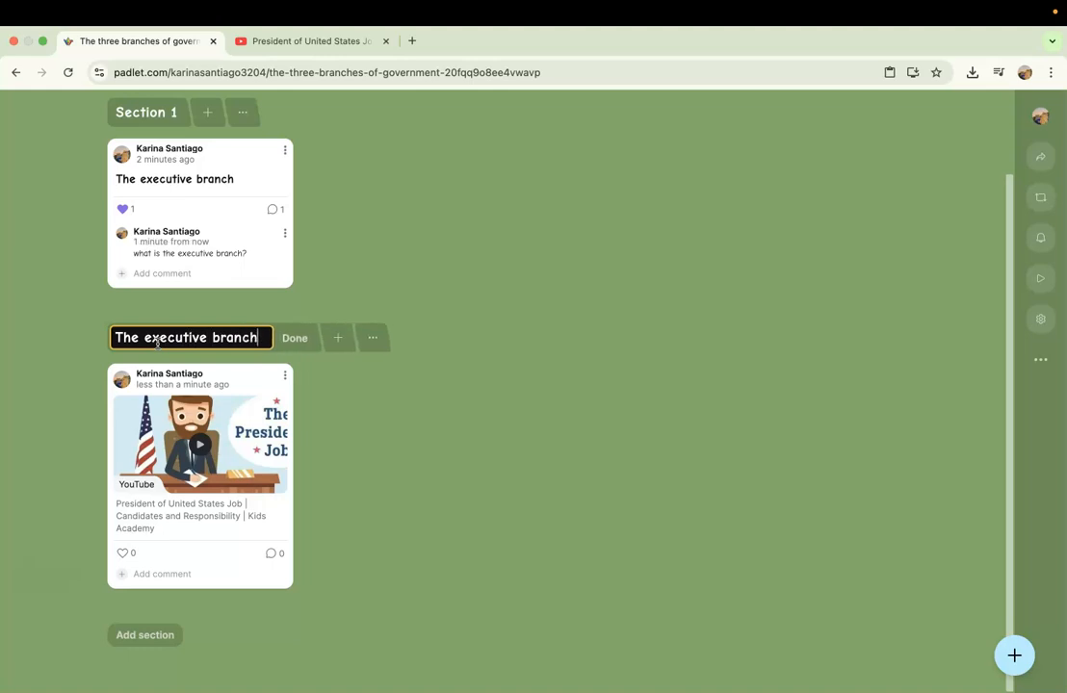
click(333, 402)
Add a section below the executive branch section and name it "The judicial branch".
click(150, 635)
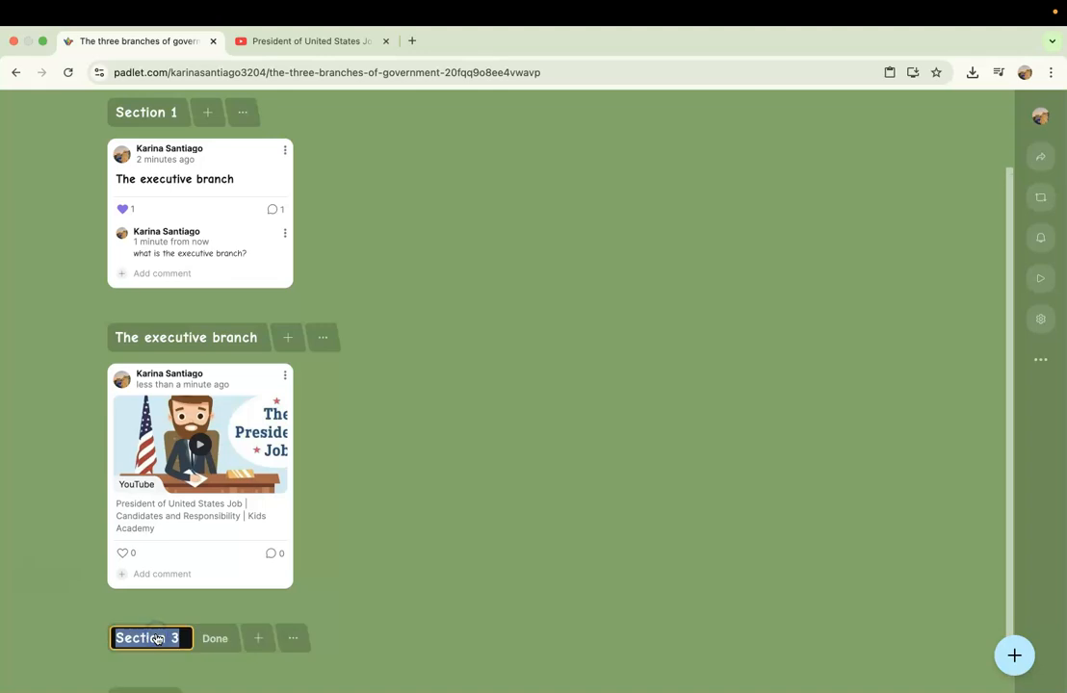
scroll(157, 639, down, 1)
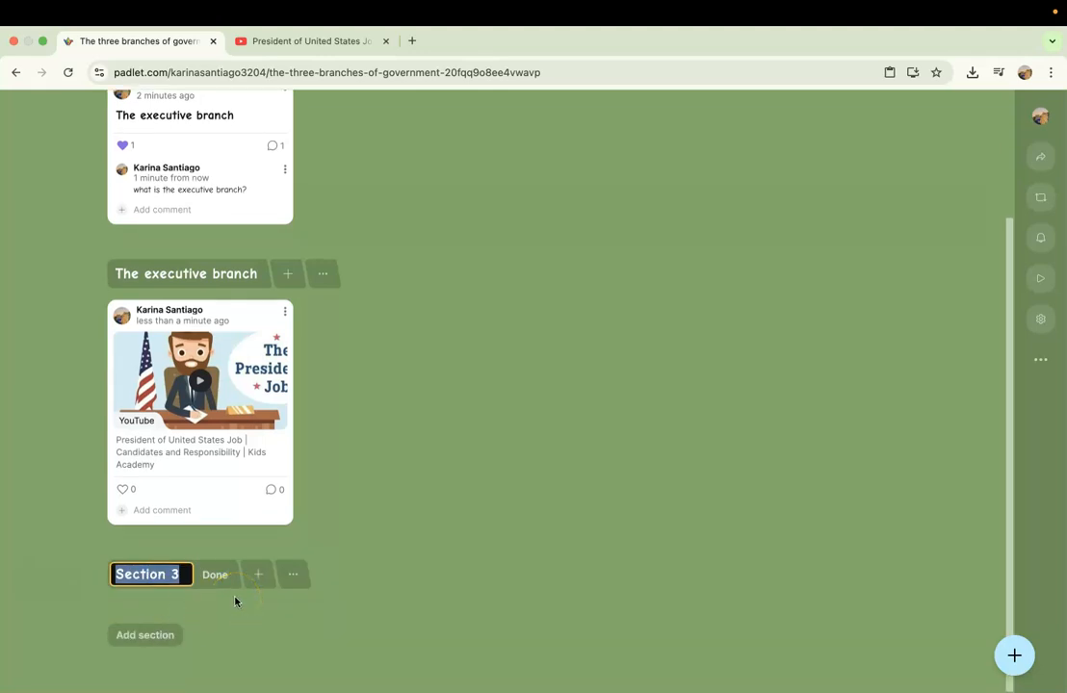
text(The judicial)
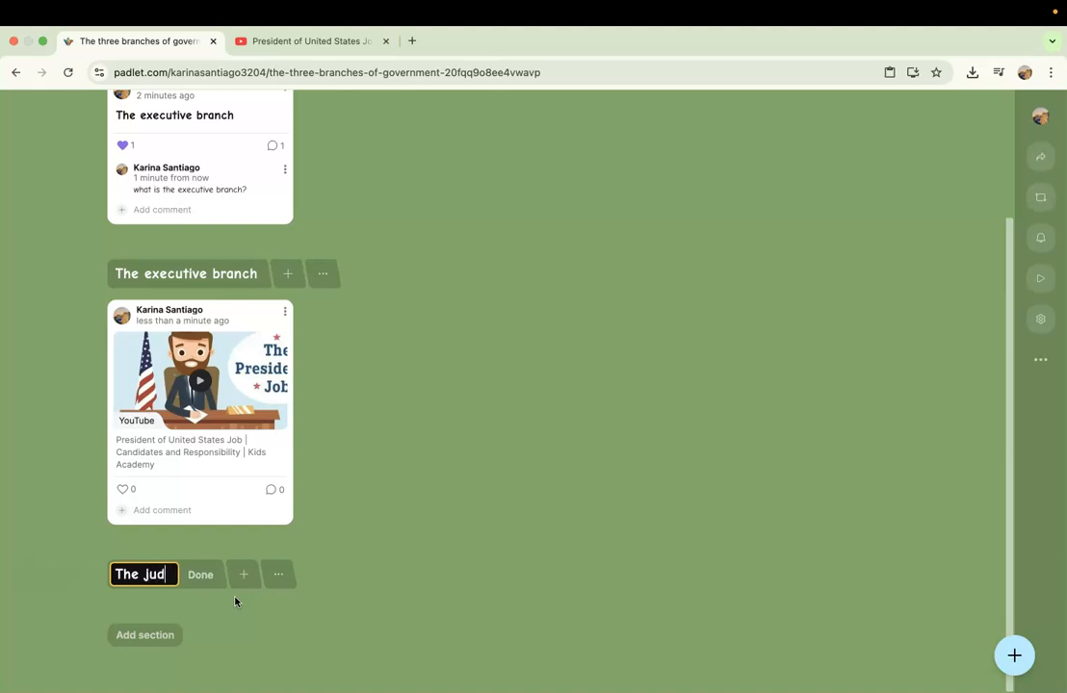
text( branch)
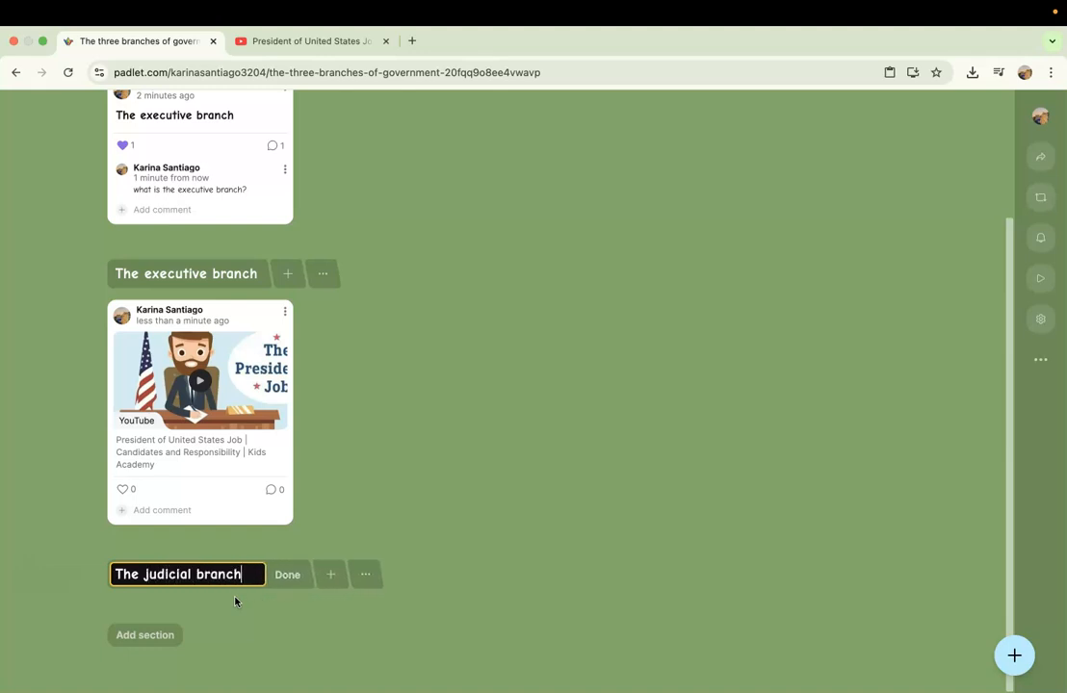
key(Return)
Publish a post in the judicial branch section with the United States Supreme Court panorama from an image search for "judicial branch".
click(271, 575)
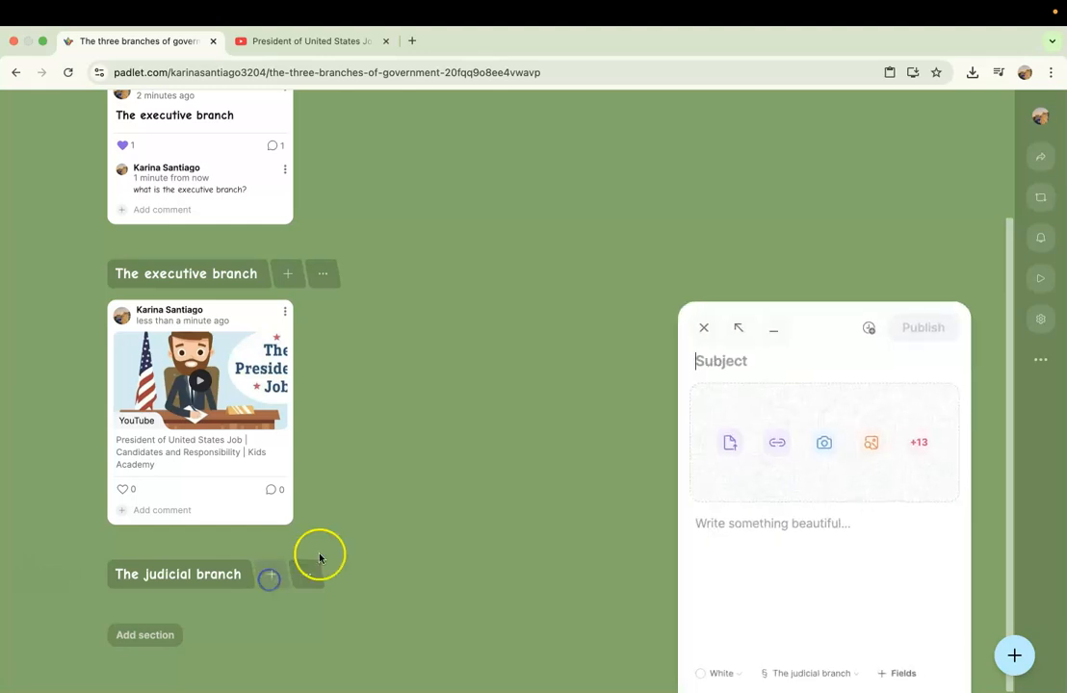
click(871, 442)
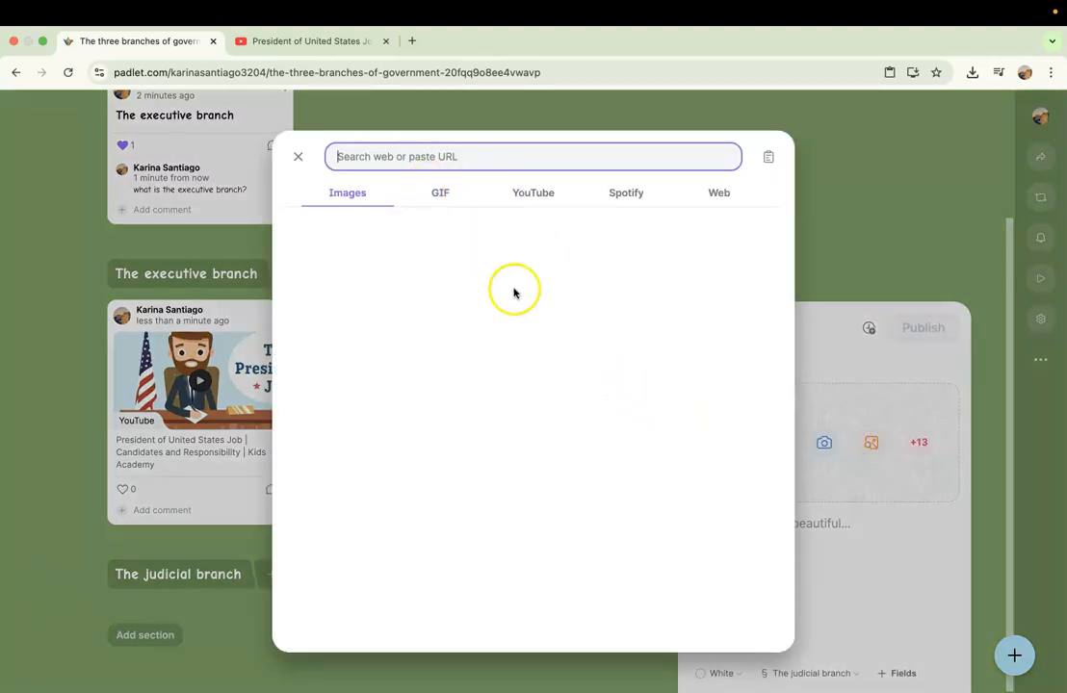
text(judicial branch)
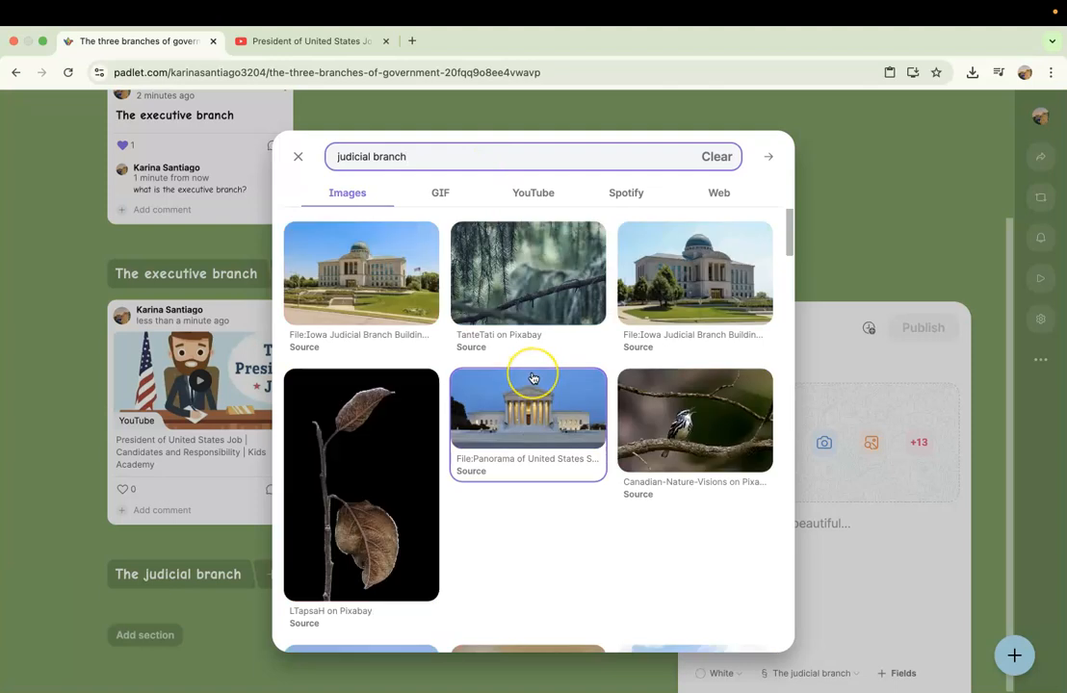
scroll(532, 377, down, 2)
scroll(531, 373, down, 5)
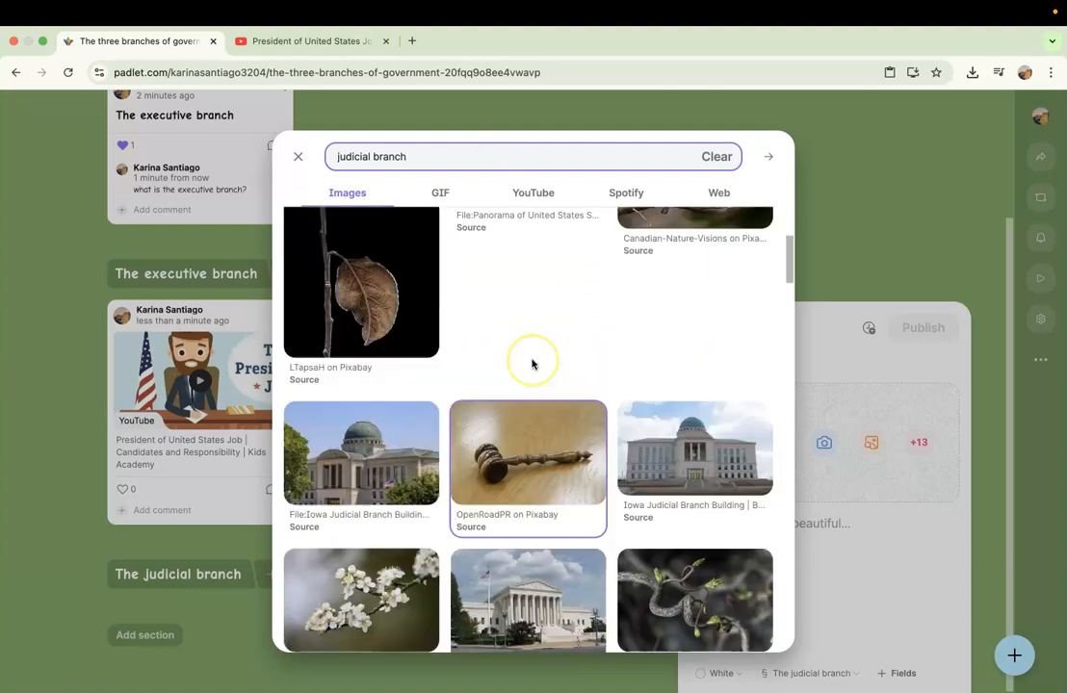
scroll(531, 363, up, 4)
click(533, 364)
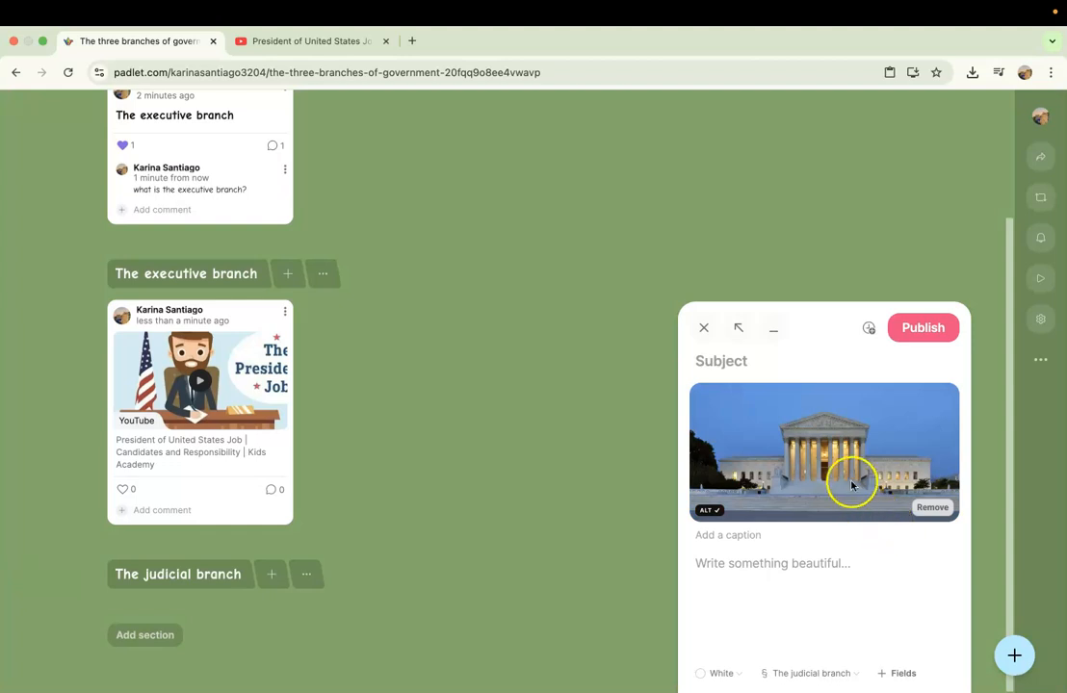
click(922, 329)
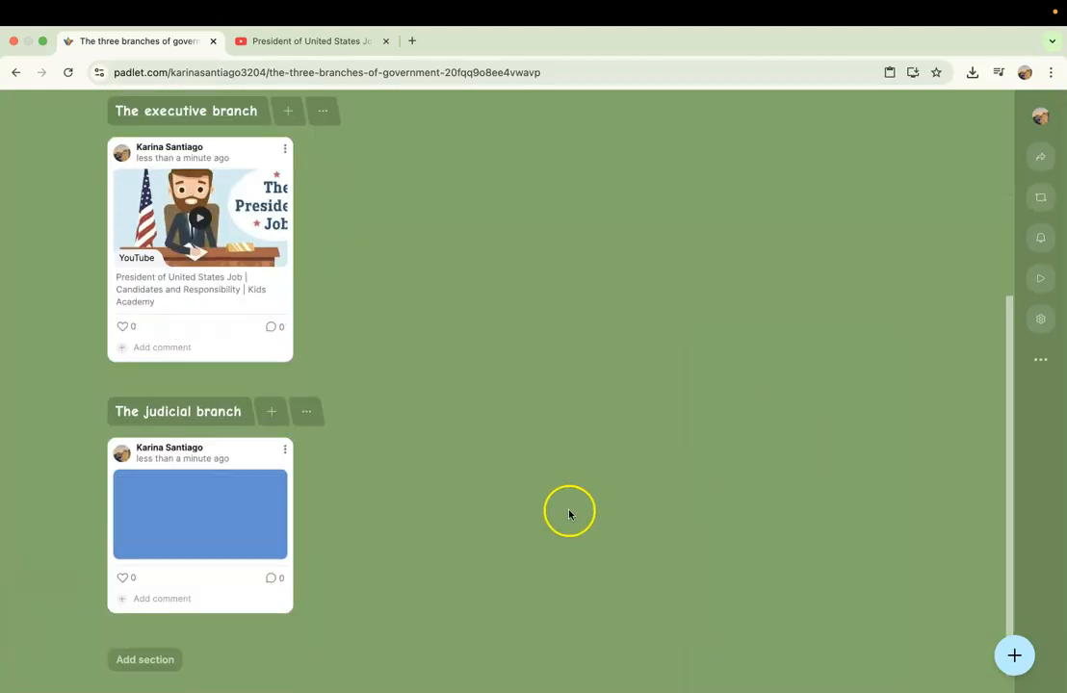
Move the executive branch section up so it sits above Section 1.
scroll(246, 515, up, 4)
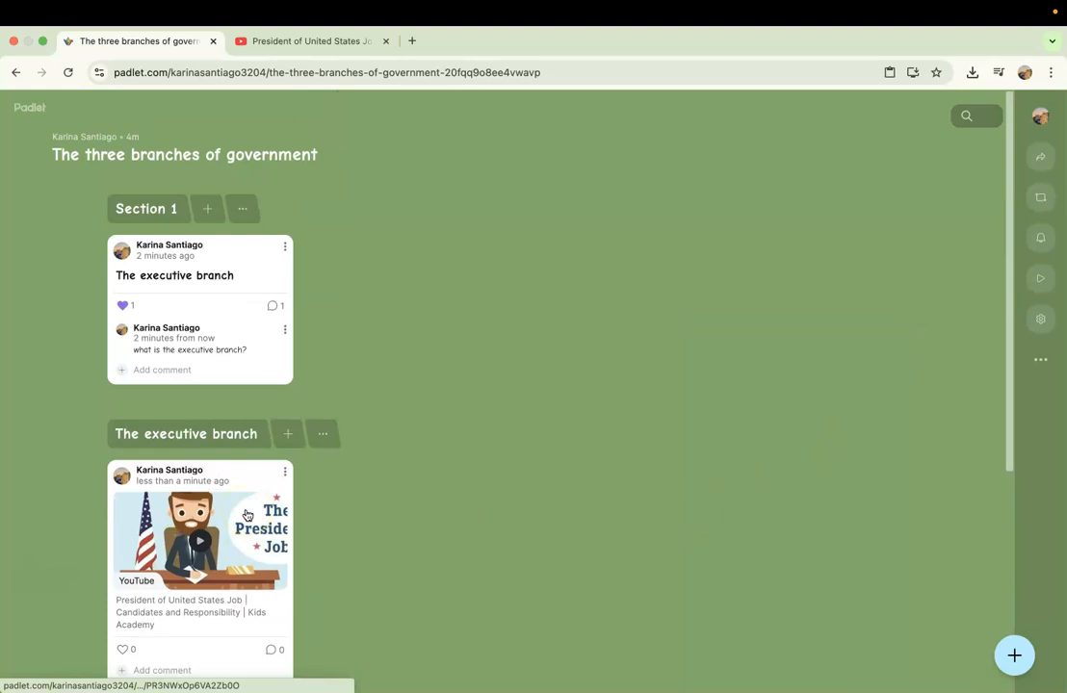
scroll(246, 515, down, 4)
scroll(277, 539, up, 1)
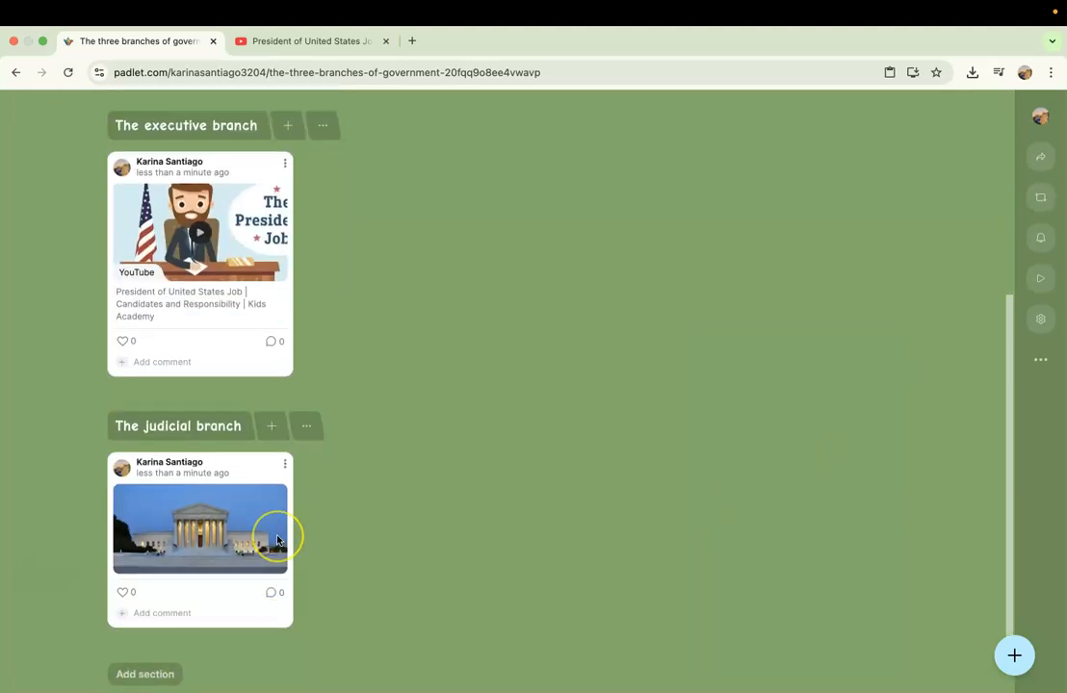
scroll(277, 540, up, 5)
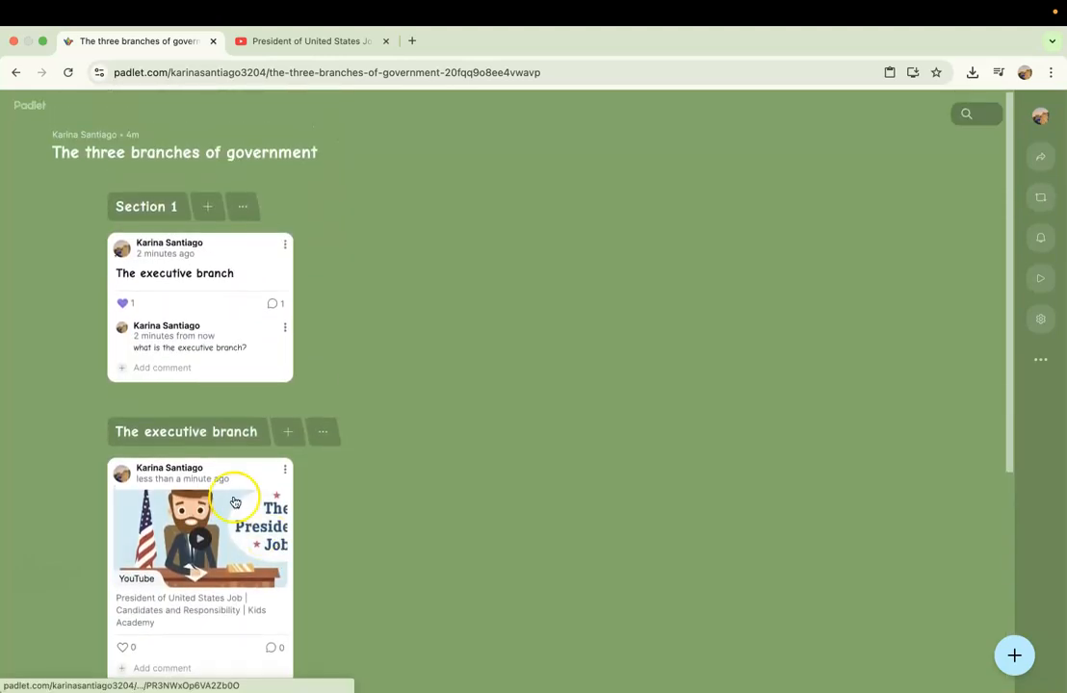
click(324, 431)
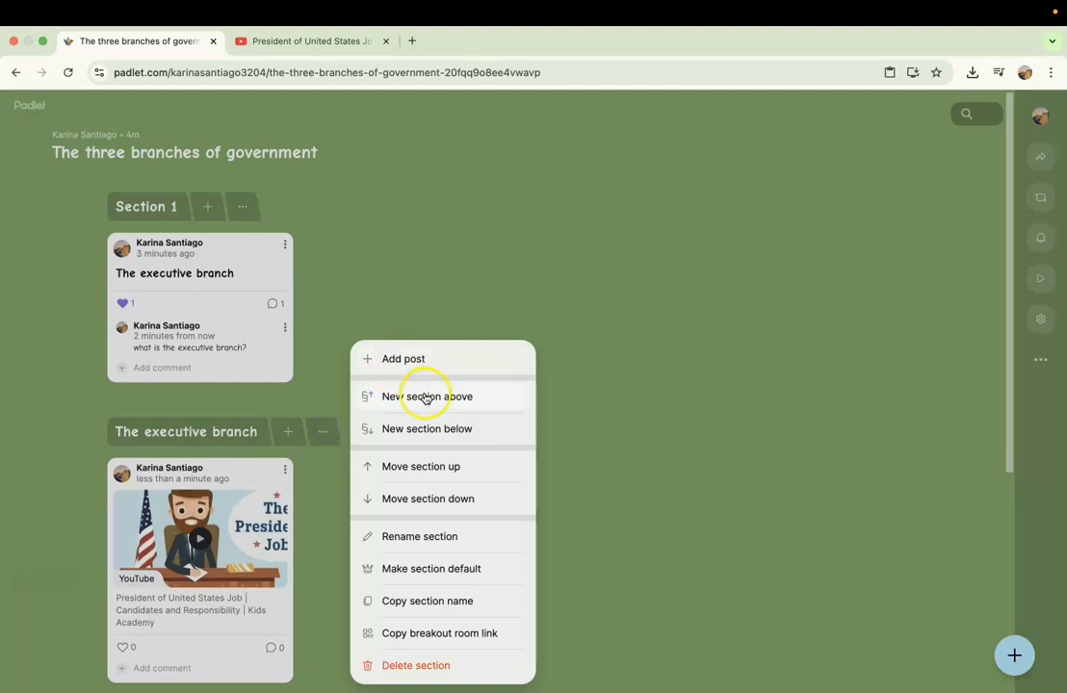
click(446, 478)
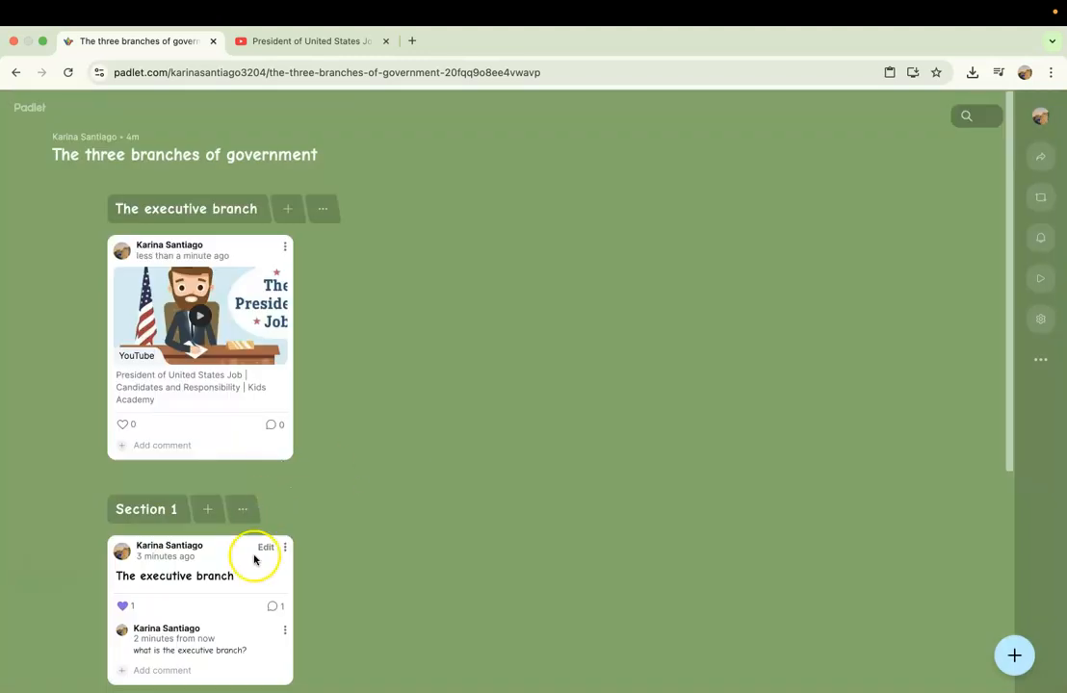
Delete Section 1 together with its post.
scroll(250, 551, down, 1)
click(242, 481)
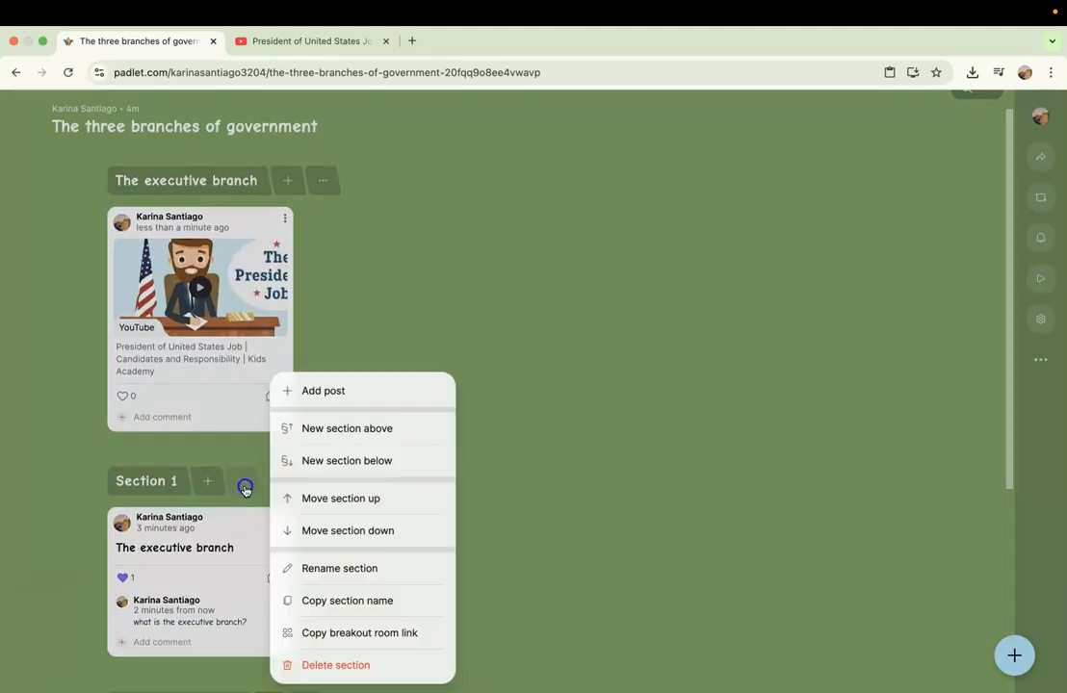
click(365, 665)
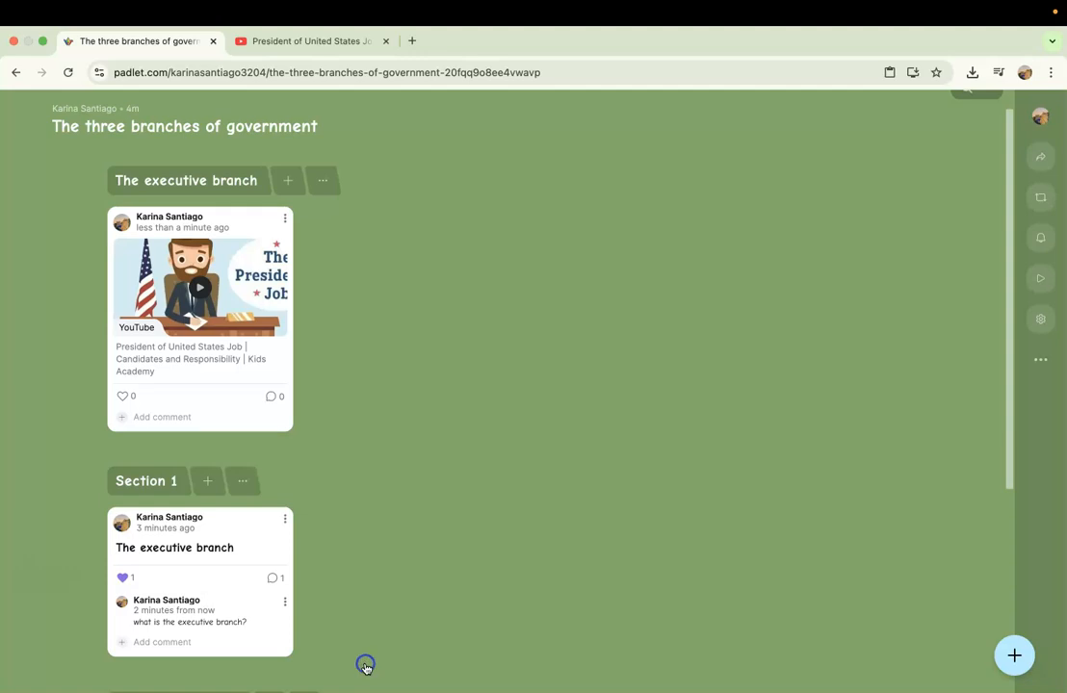
click(580, 439)
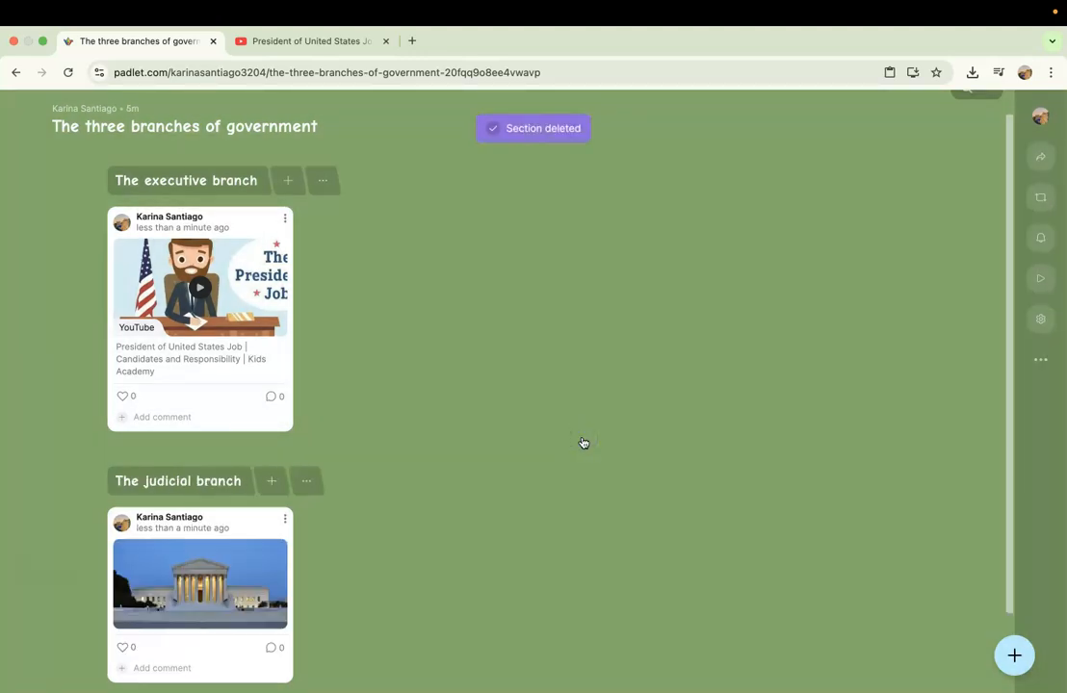
Review the two remaining sections and add a new section below the judicial branch section.
scroll(583, 442, down, 1)
scroll(583, 442, up, 1)
scroll(583, 442, down, 1)
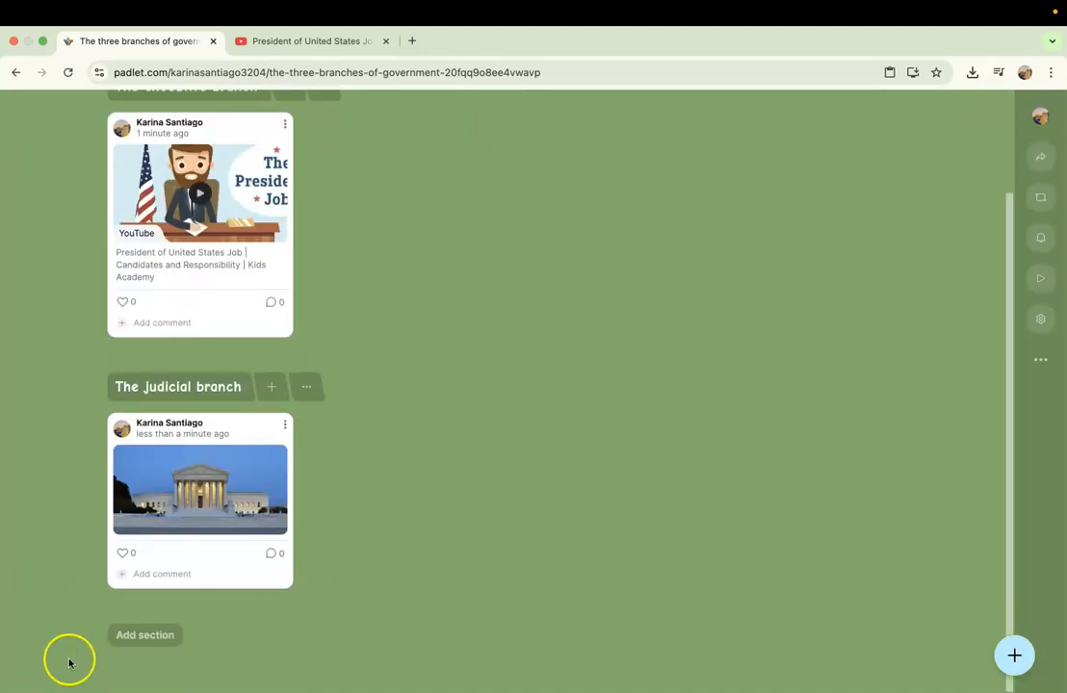
scroll(142, 639, up, 2)
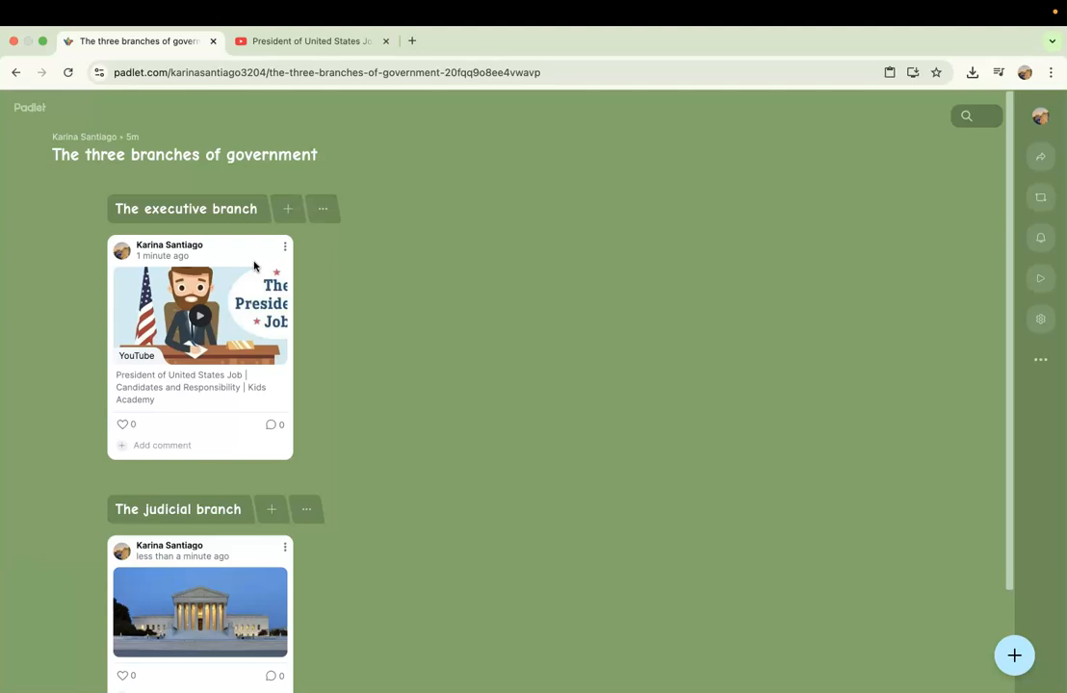
scroll(254, 267, down, 2)
scroll(247, 469, up, 2)
scroll(184, 624, down, 2)
click(184, 623)
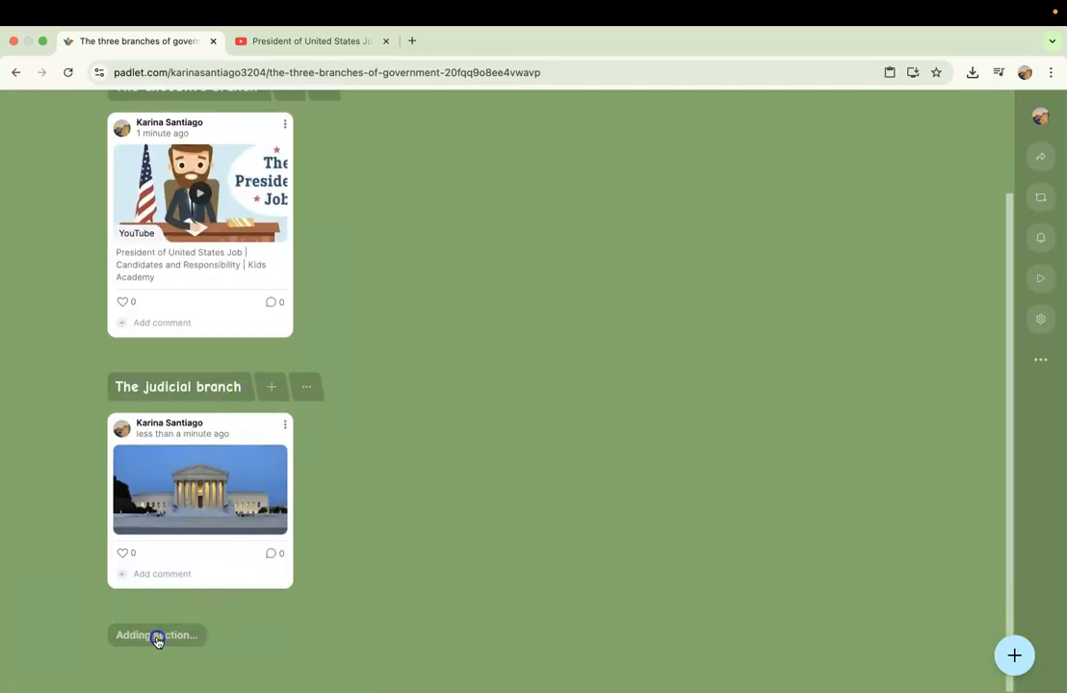
scroll(204, 607, up, 2)
scroll(204, 606, down, 3)
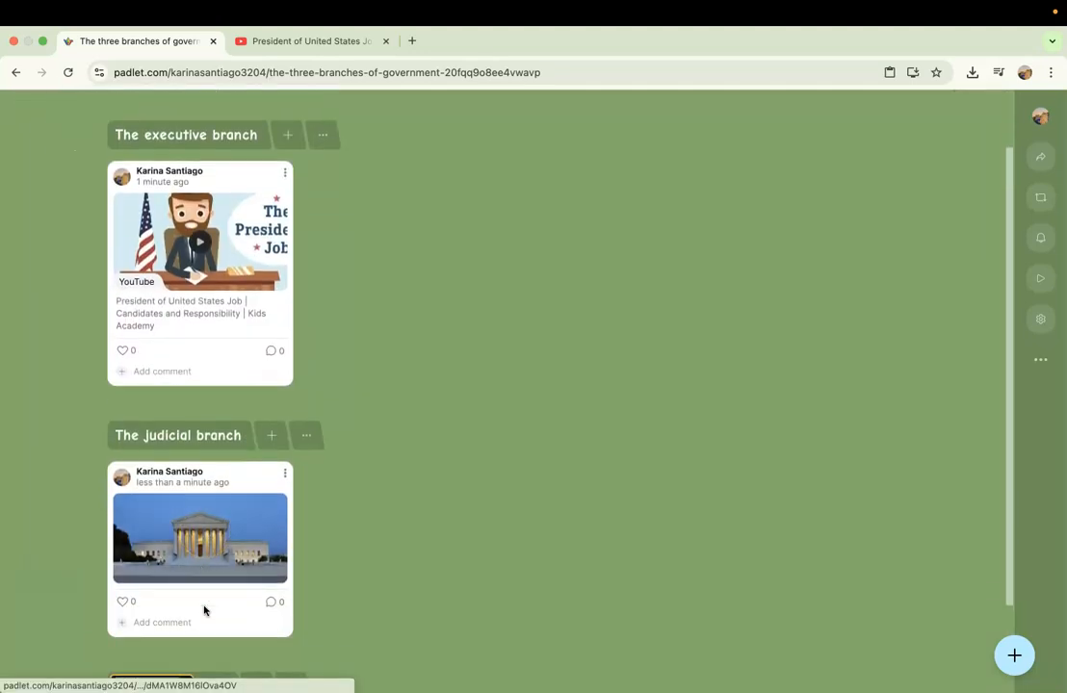